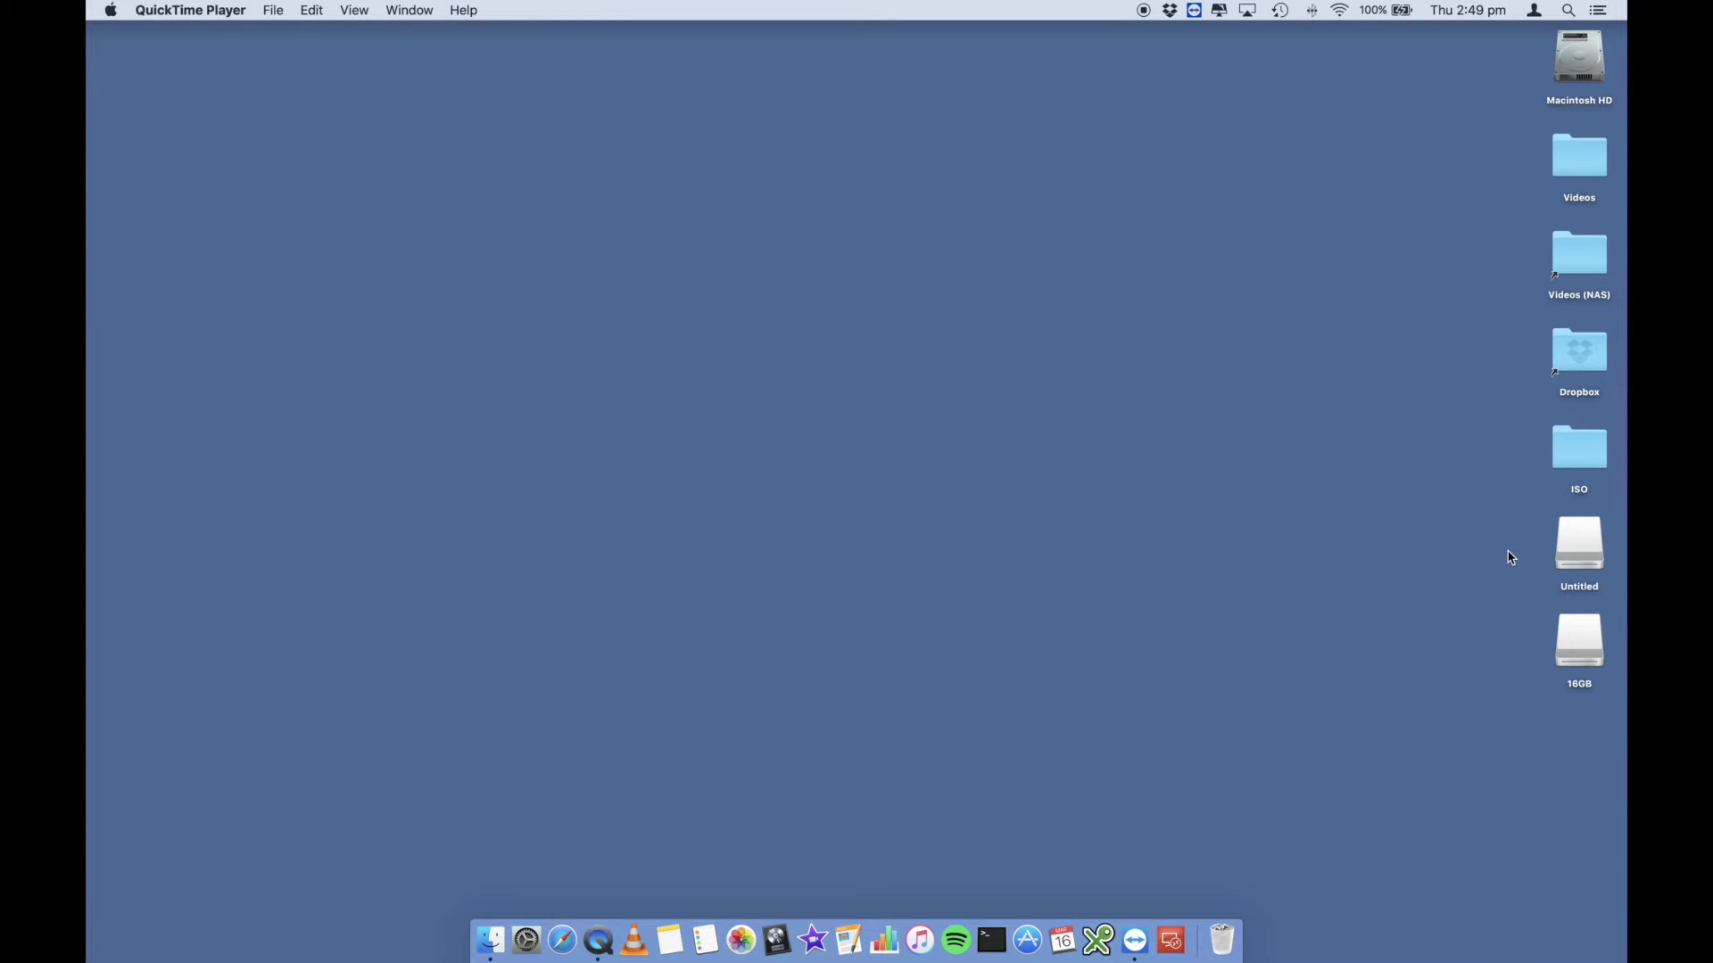
# Step: Launch Disk Utility through a Spotlight search for 'disk' and centre its window
pyautogui.moveTo(1506, 558); pyautogui.dragTo(1494, 642)
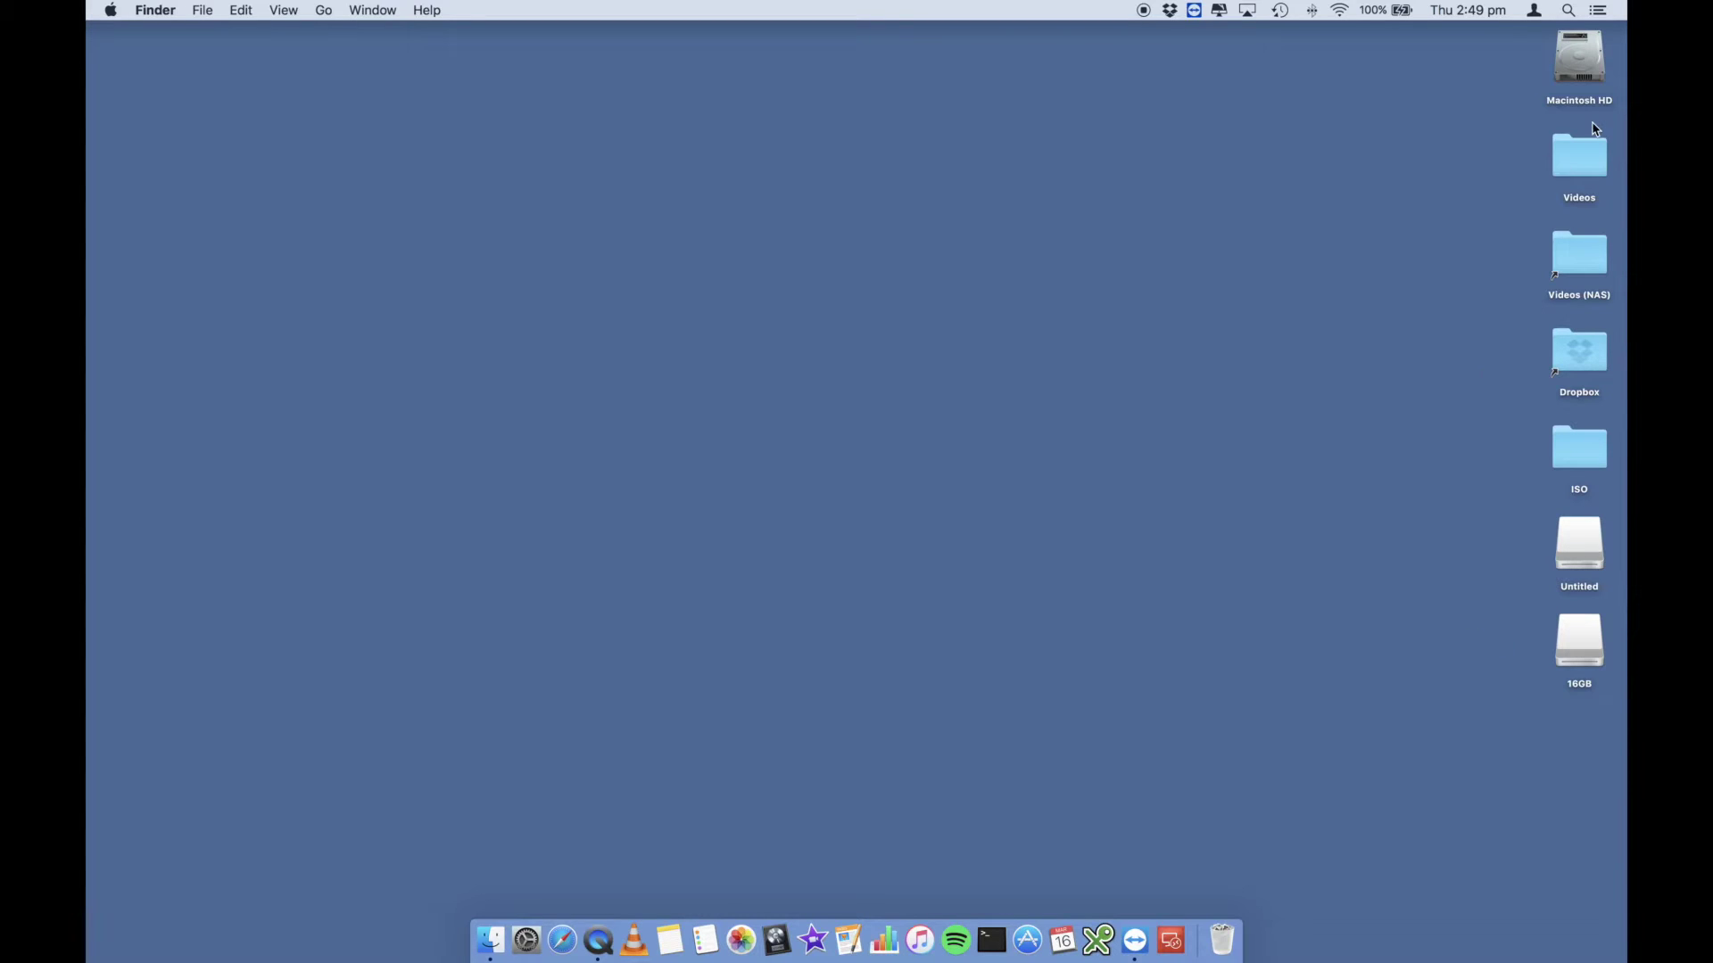
pyautogui.click(1573, 12)
pyautogui.write('disk')
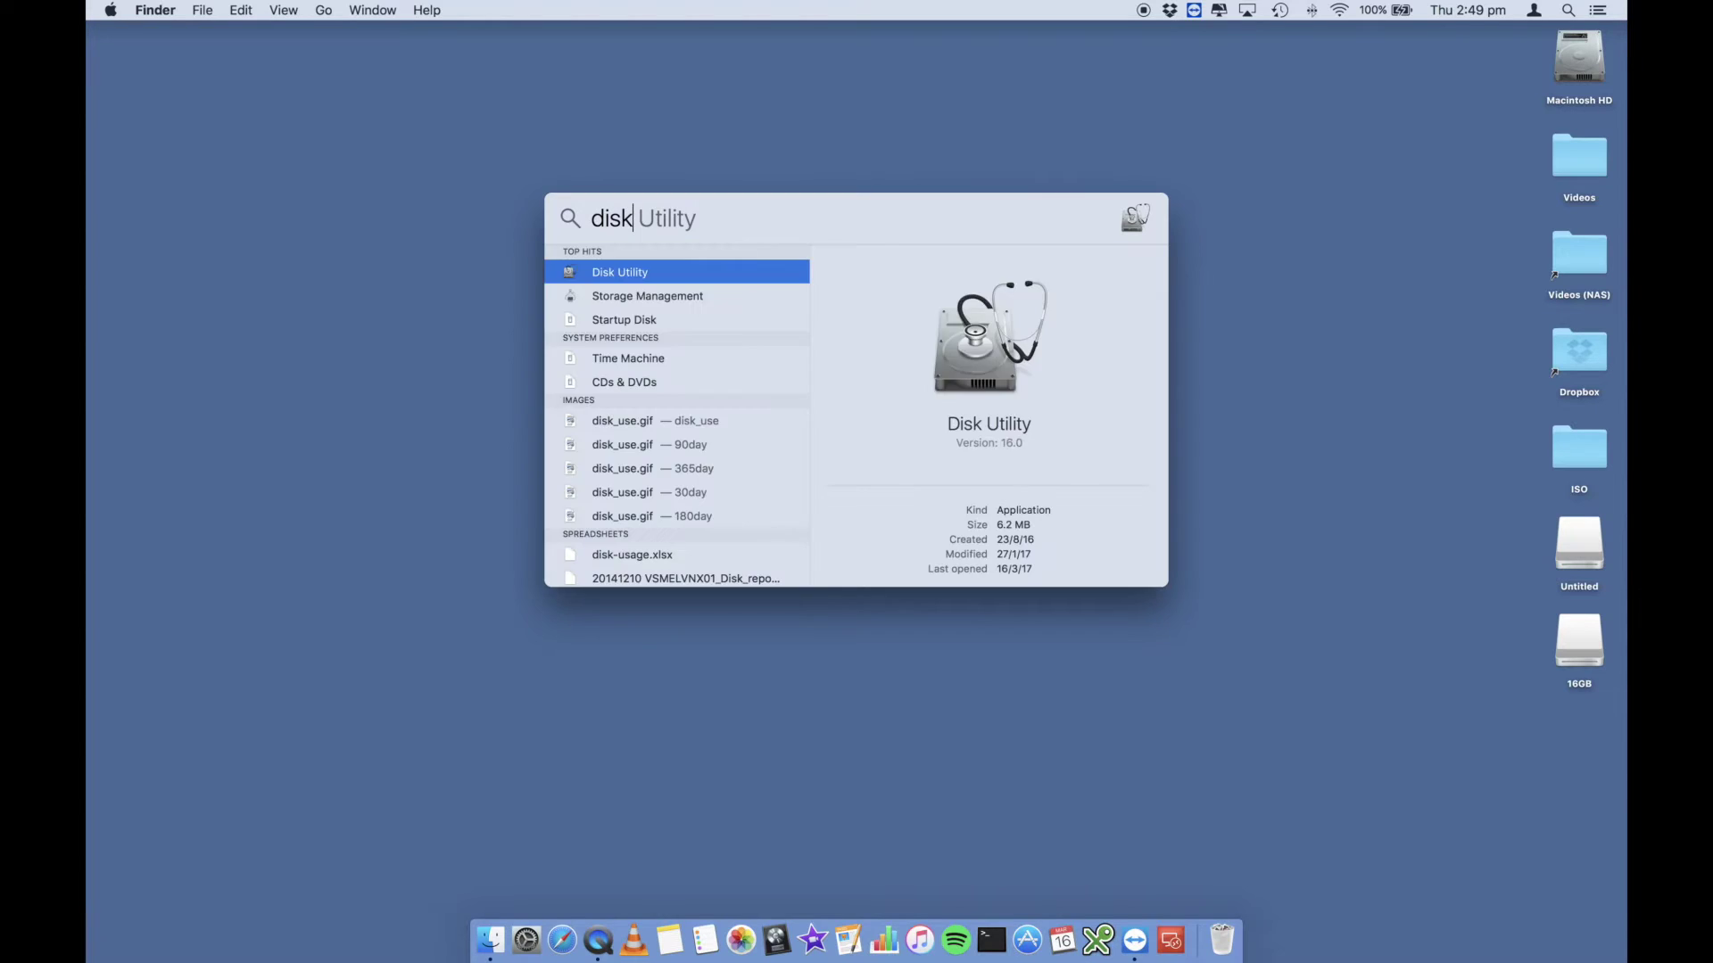
pyautogui.press('Return')
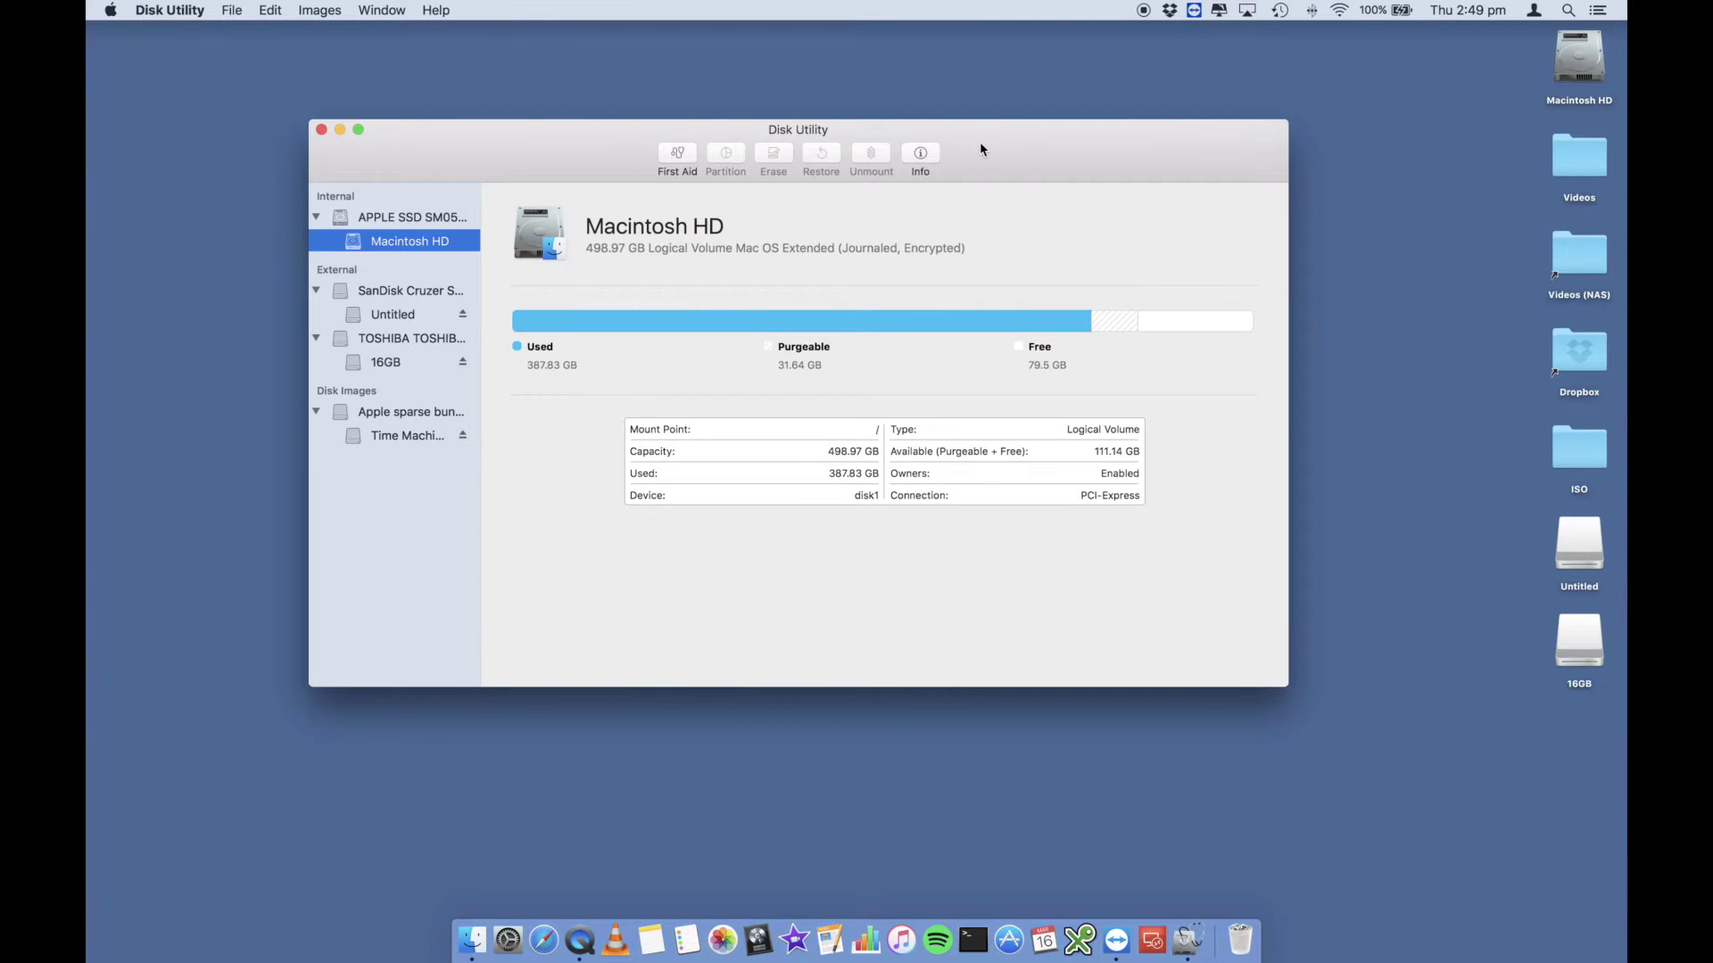
pyautogui.moveTo(979, 153); pyautogui.dragTo(1061, 197)
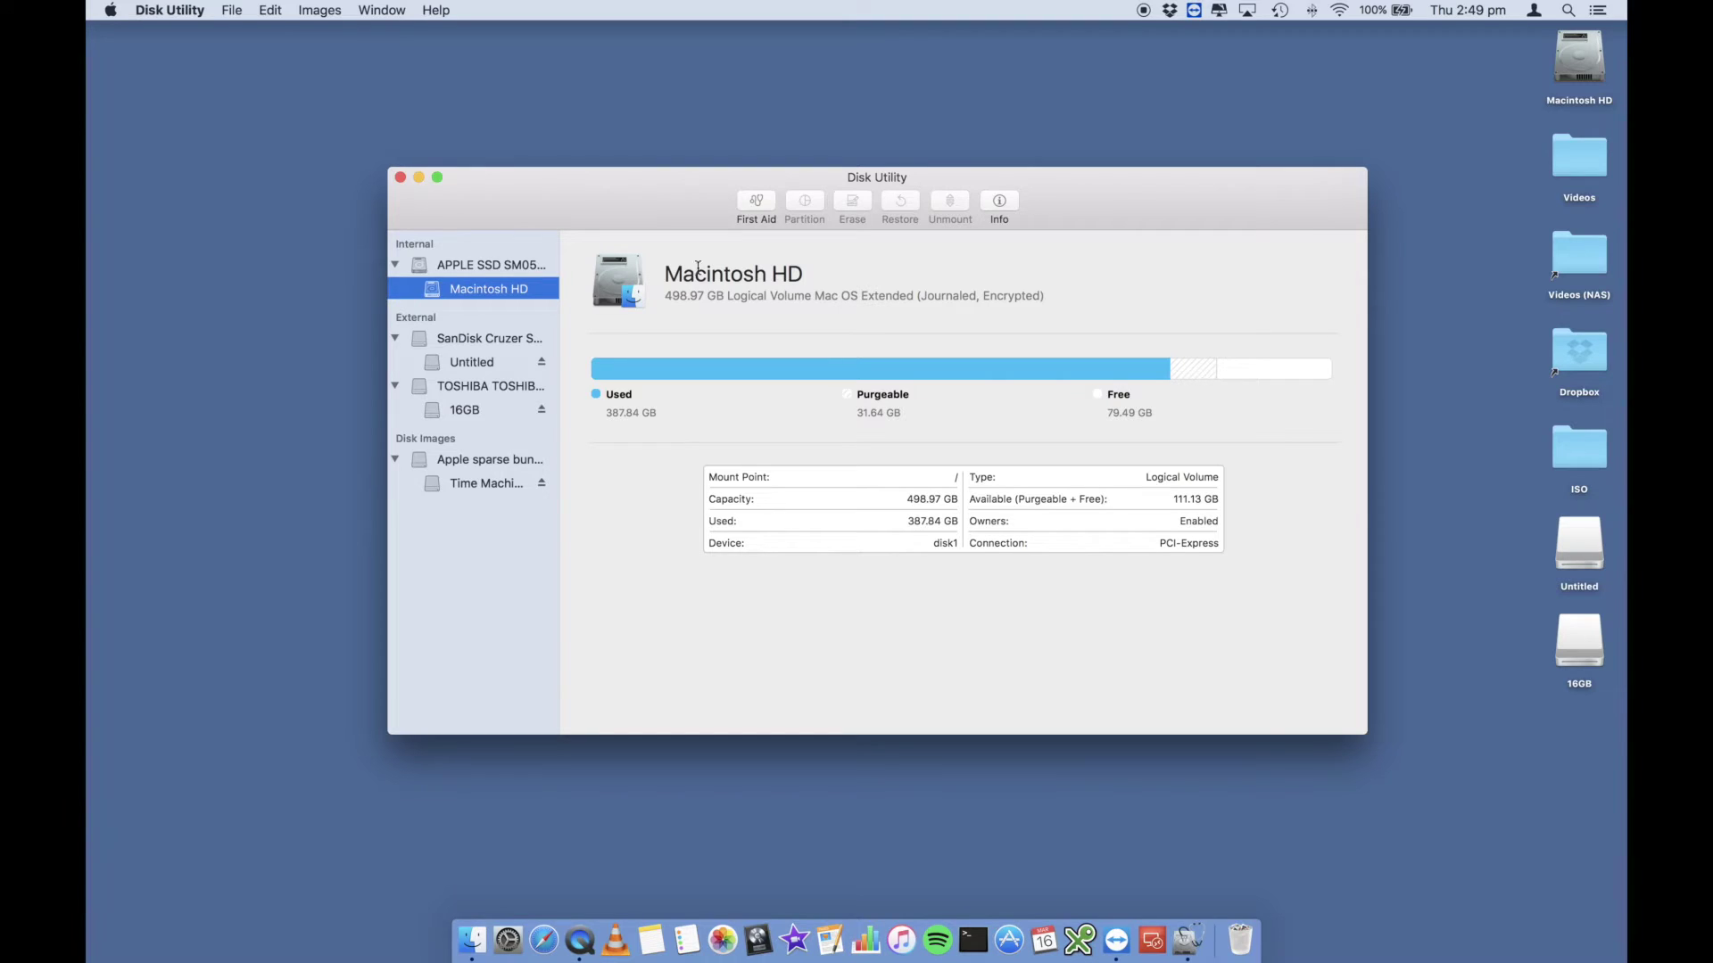
# Step: Collapse the APPLE SSD and disk image groups, then select the SanDisk Cruzer disk after browsing its volumes
pyautogui.click(394, 265)
pyautogui.click(393, 436)
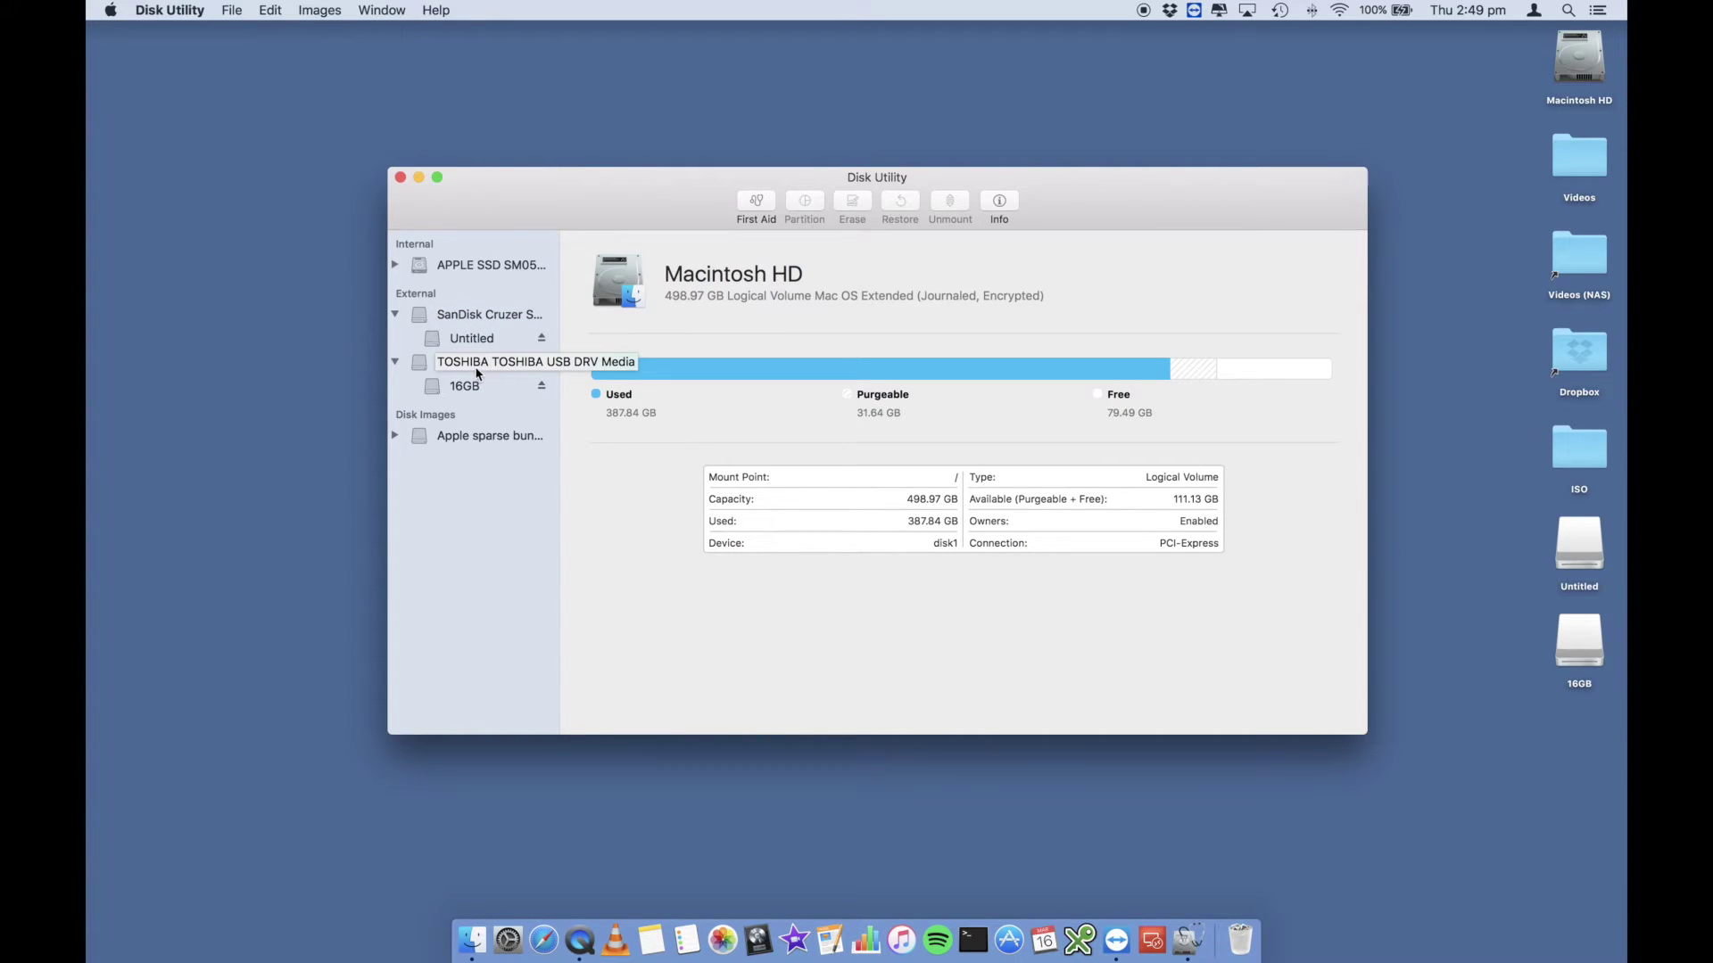
pyautogui.click(471, 338)
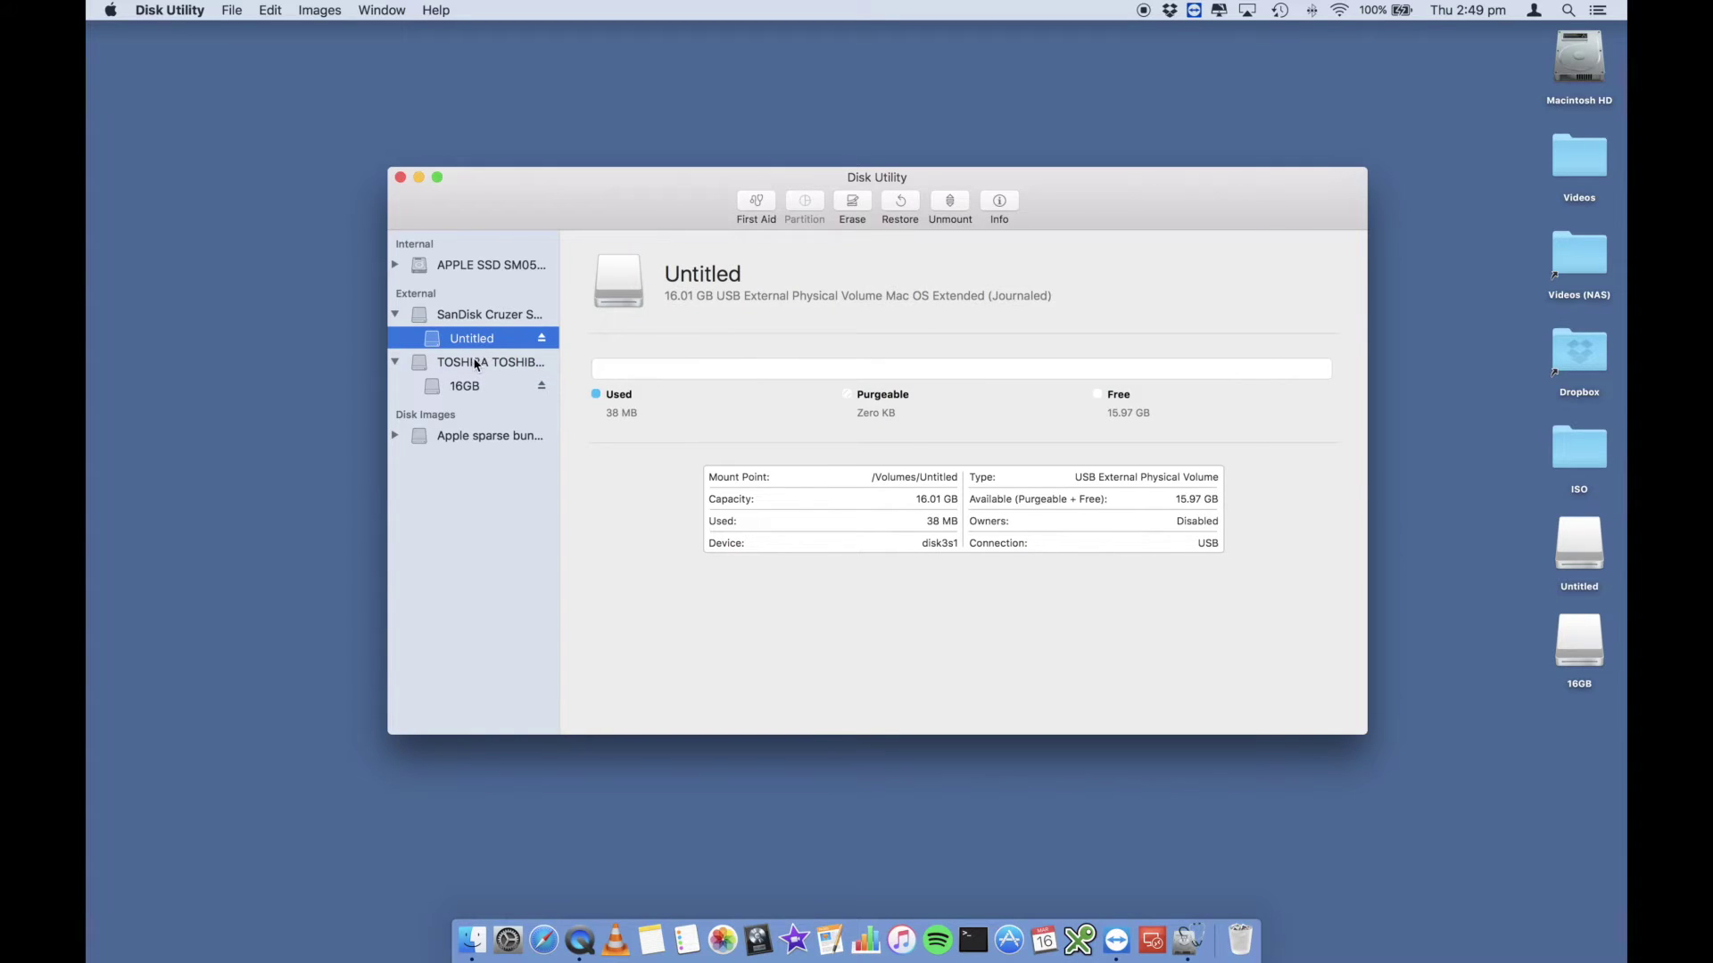
pyautogui.click(473, 384)
pyautogui.click(484, 339)
pyautogui.click(481, 318)
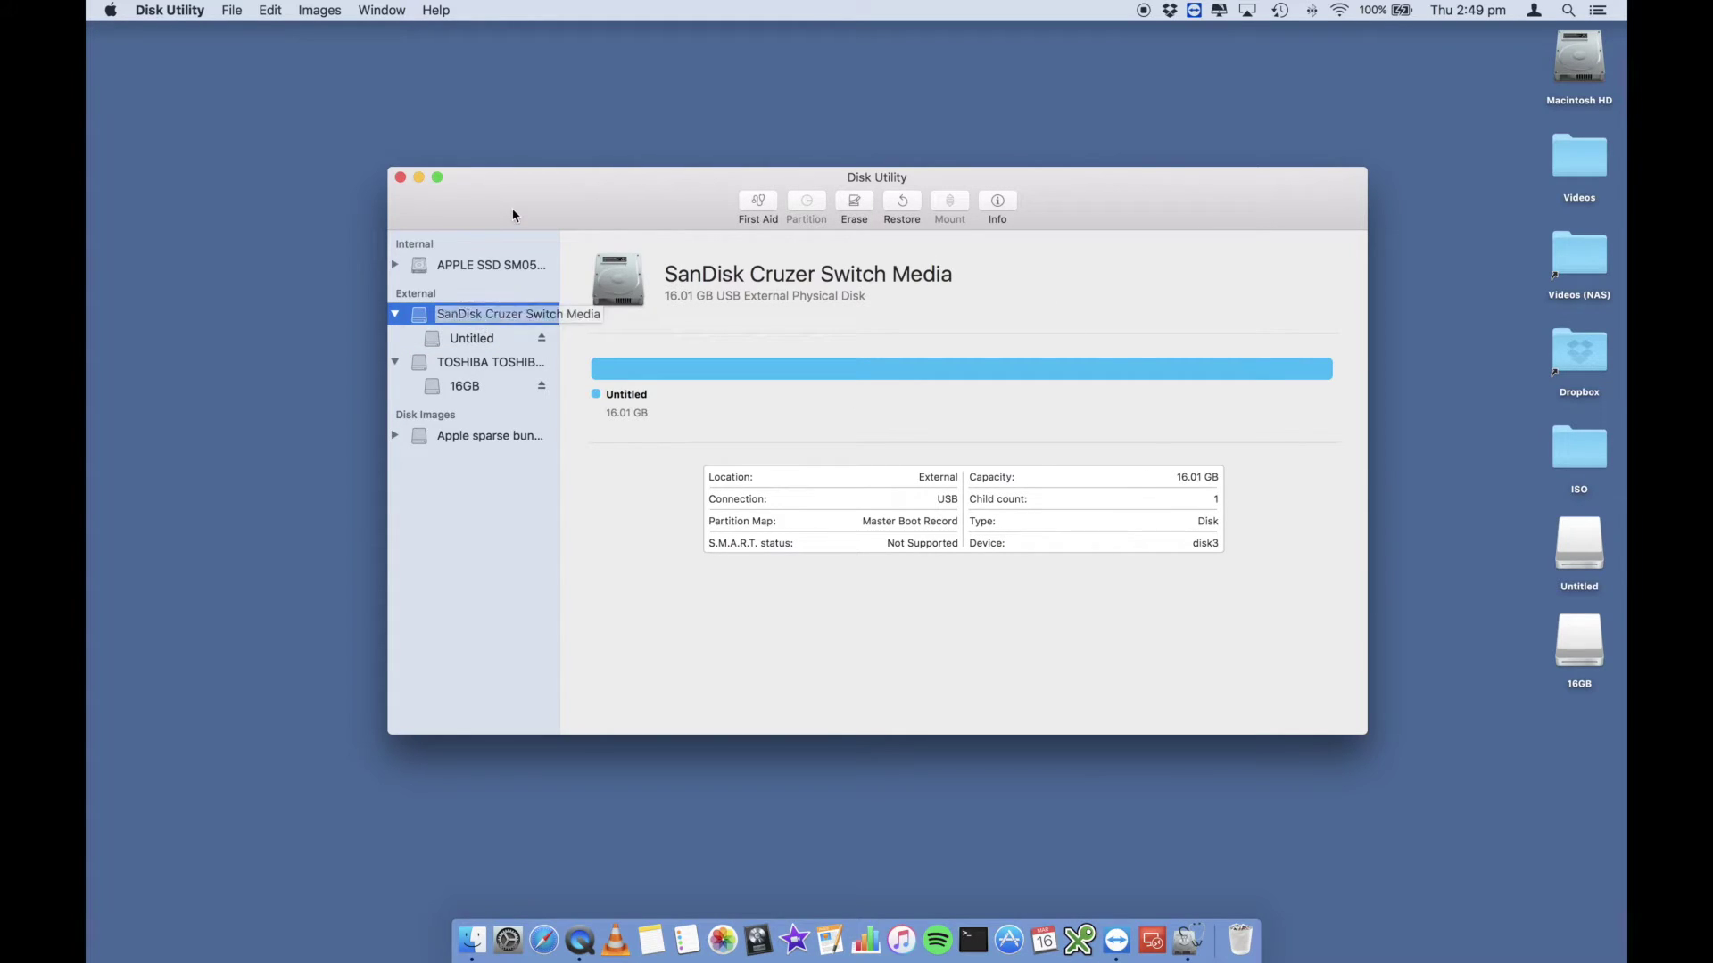
# Step: Open the RAID Assistant from the File menu, with Striped (RAID 0) selected
pyautogui.click(234, 12)
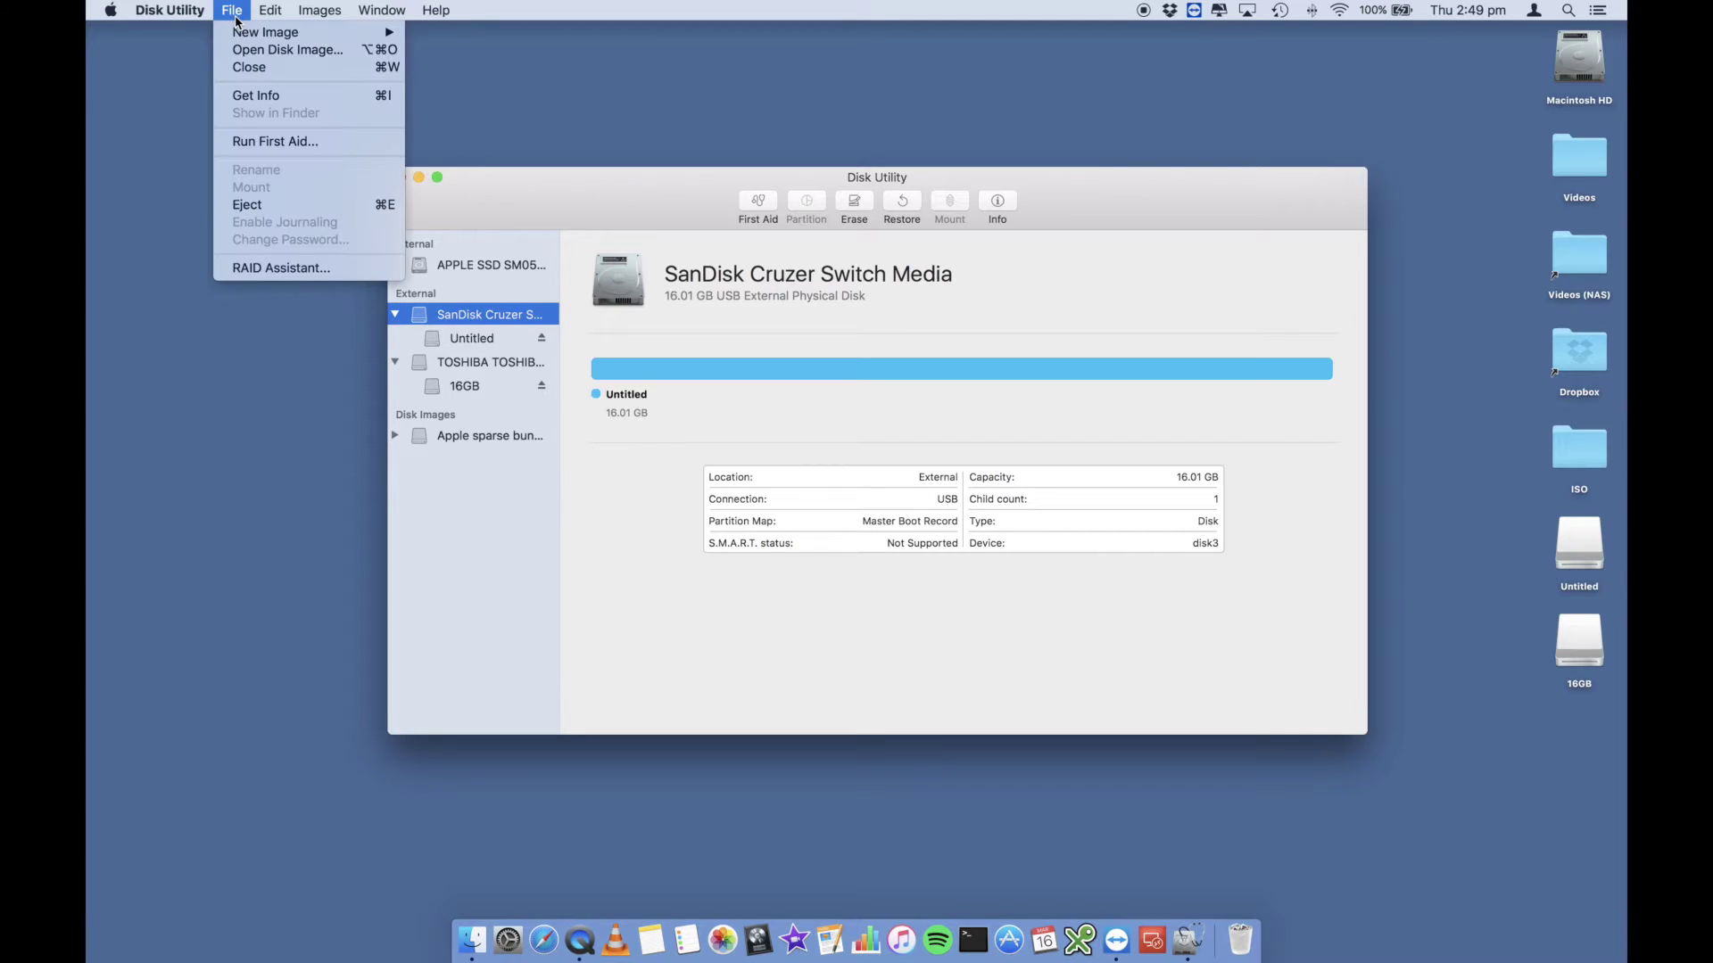
pyautogui.click(325, 270)
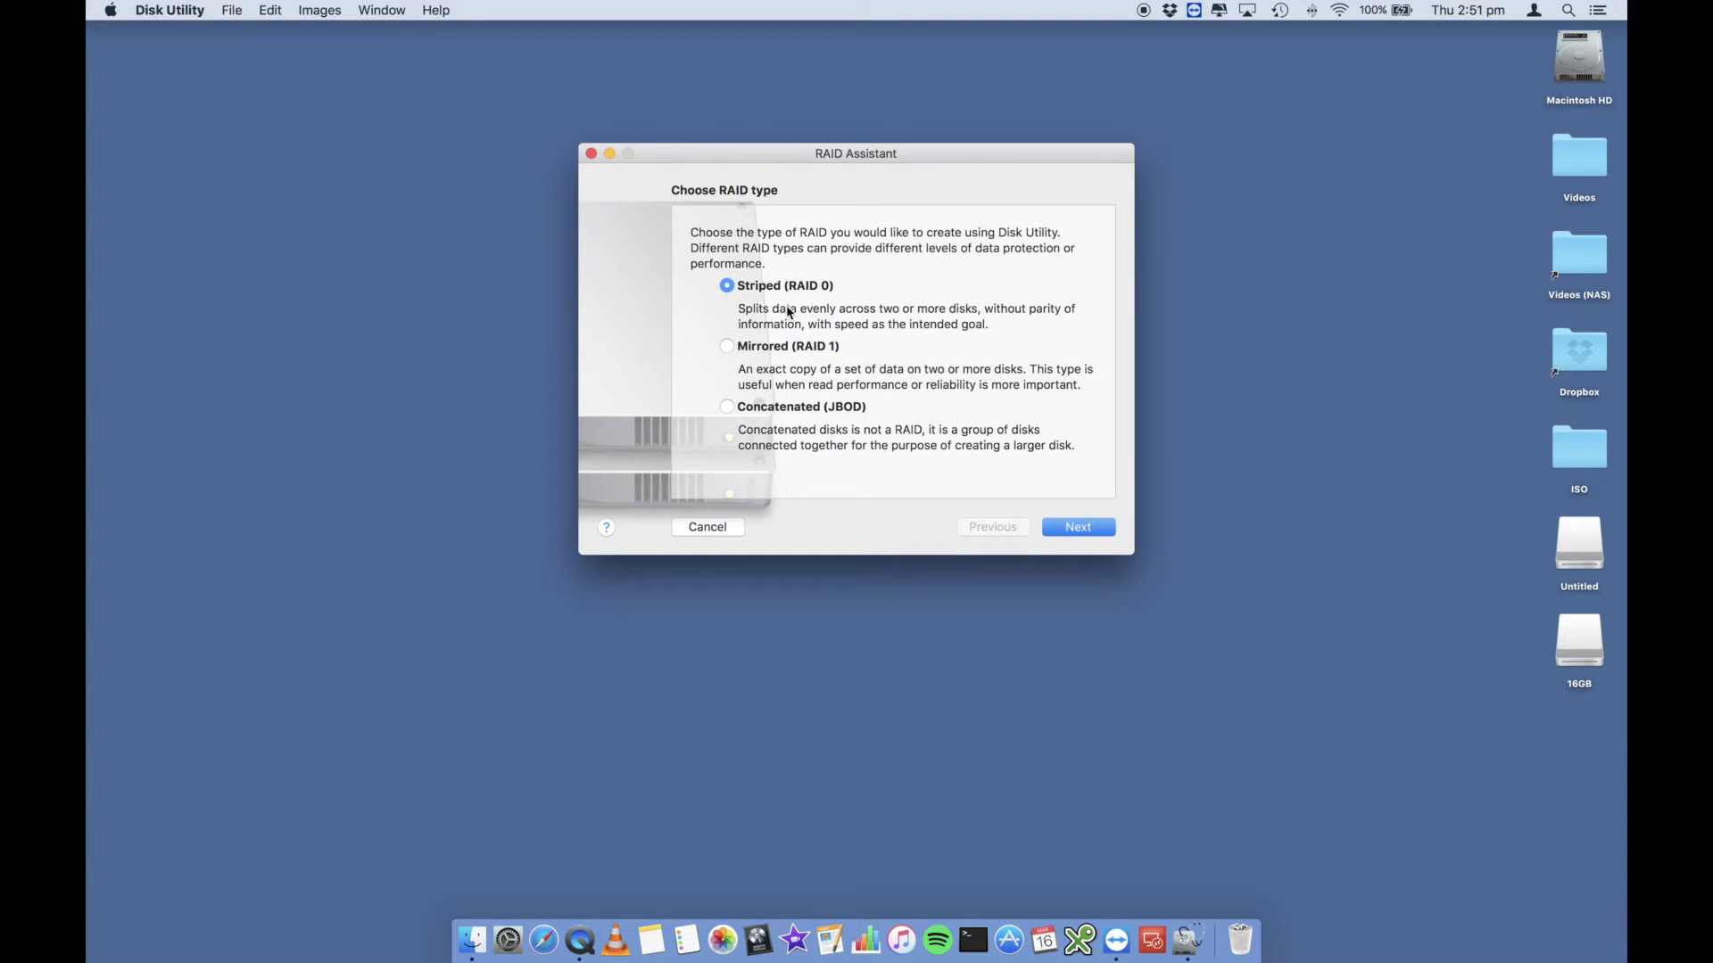
pyautogui.click(726, 347)
pyautogui.click(748, 289)
pyautogui.click(1087, 529)
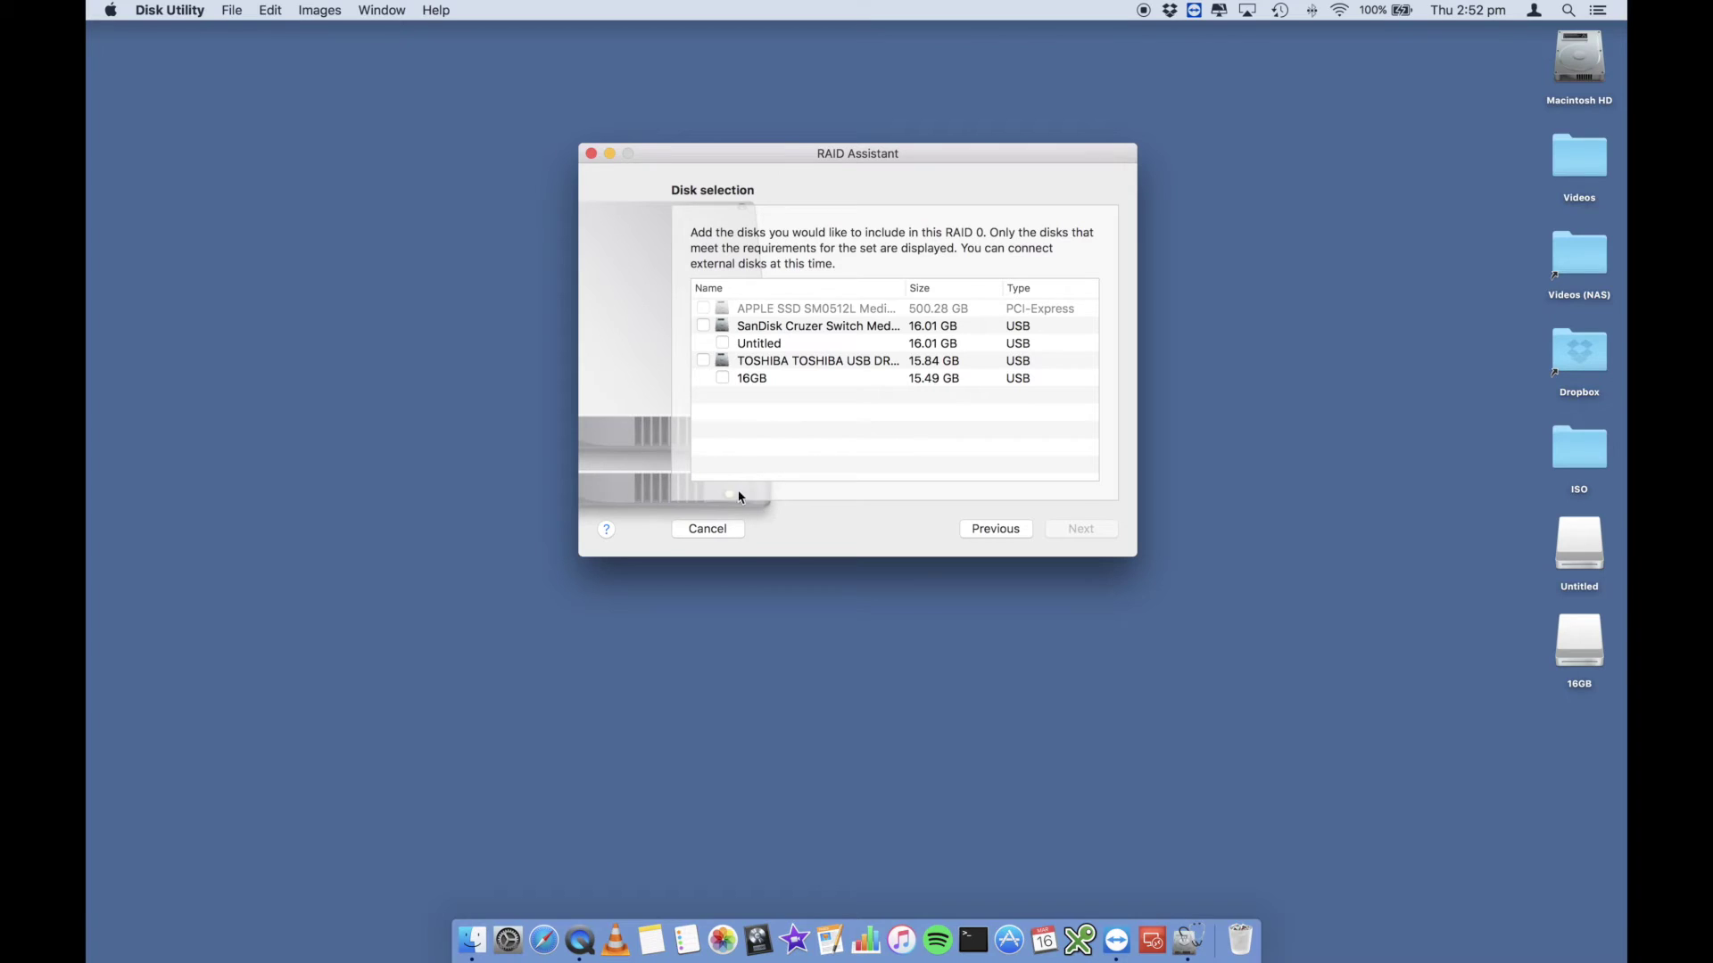
# Step: Include the SanDisk Cruzer and TOSHIBA disks as RAID 0 members, reaching the 31.68 GB properties step
pyautogui.click(704, 325)
pyautogui.click(703, 360)
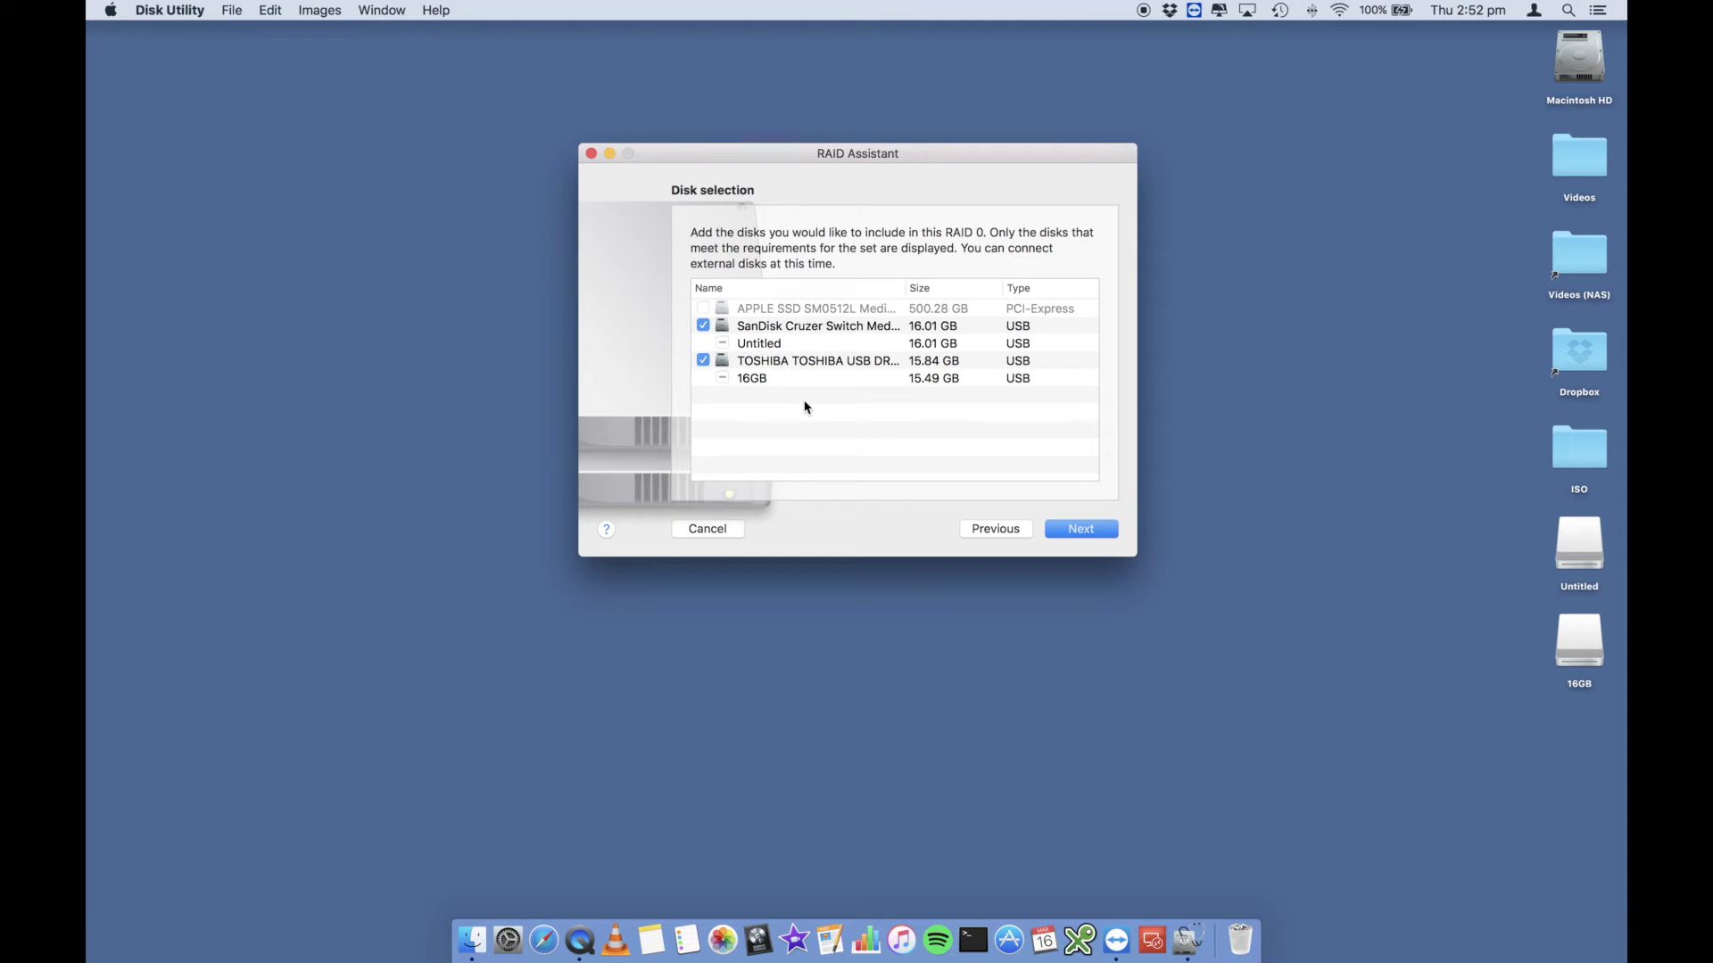
pyautogui.click(1067, 537)
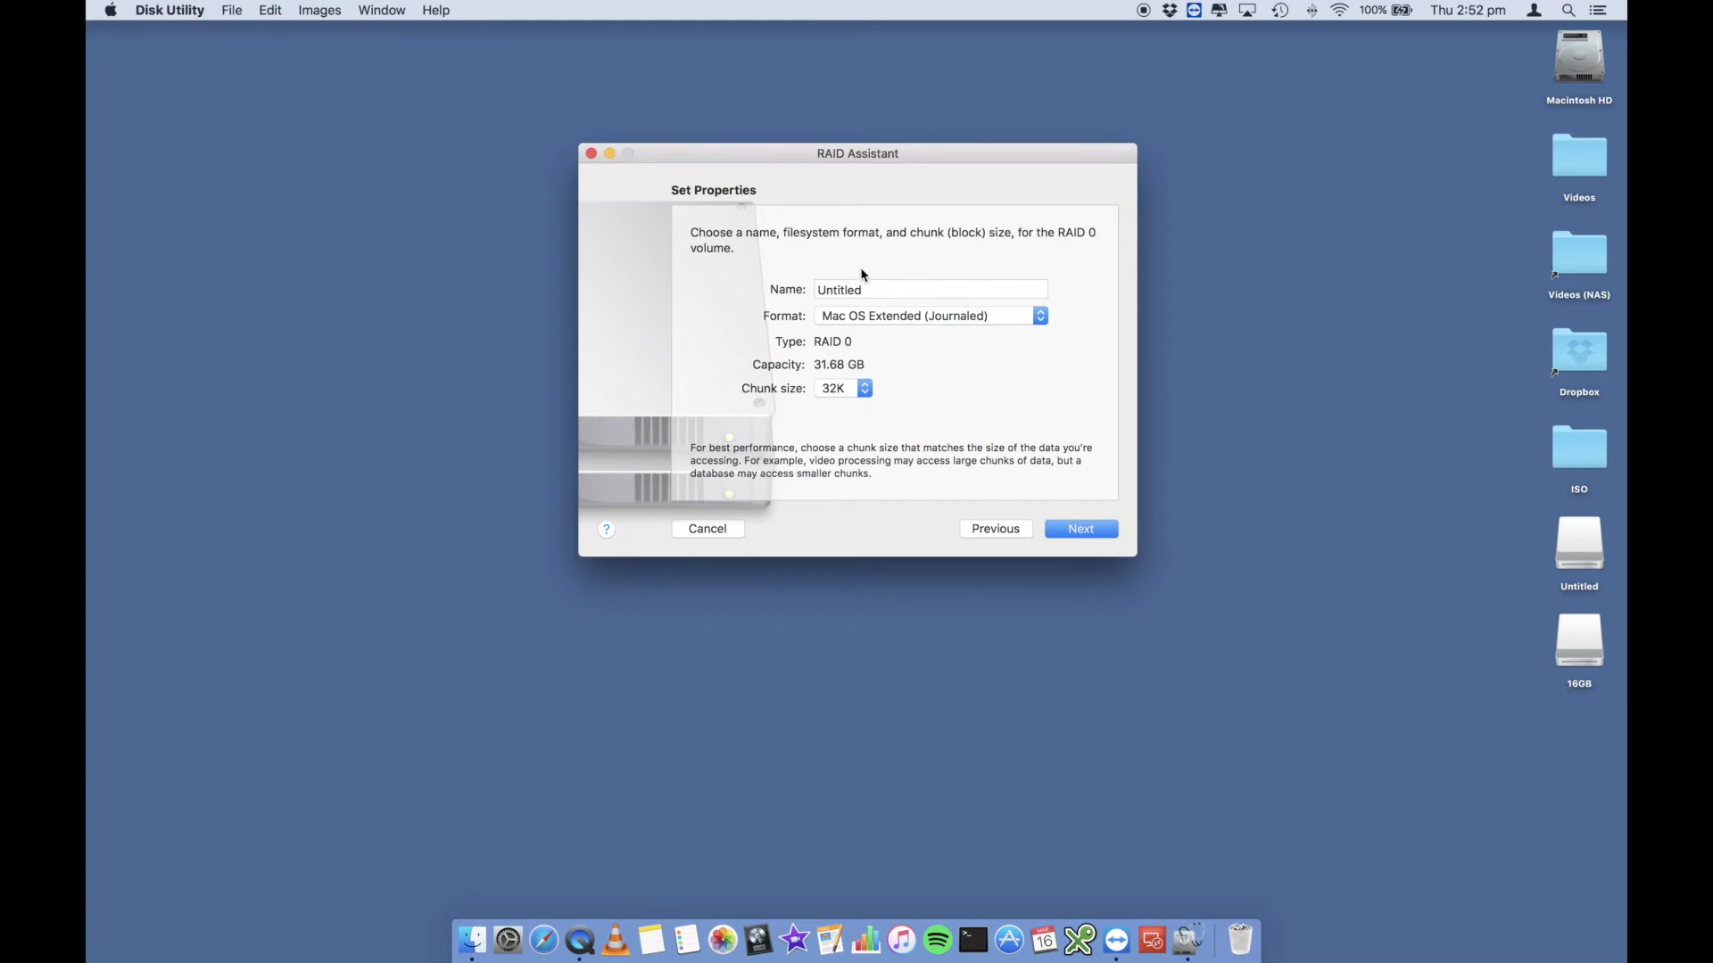
# Step: Name the set RAID0_DEMO, keeping Mac OS Extended (Journaled) format and 32K chunk size
pyautogui.doubleClick(873, 289)
pyautogui.write('R')
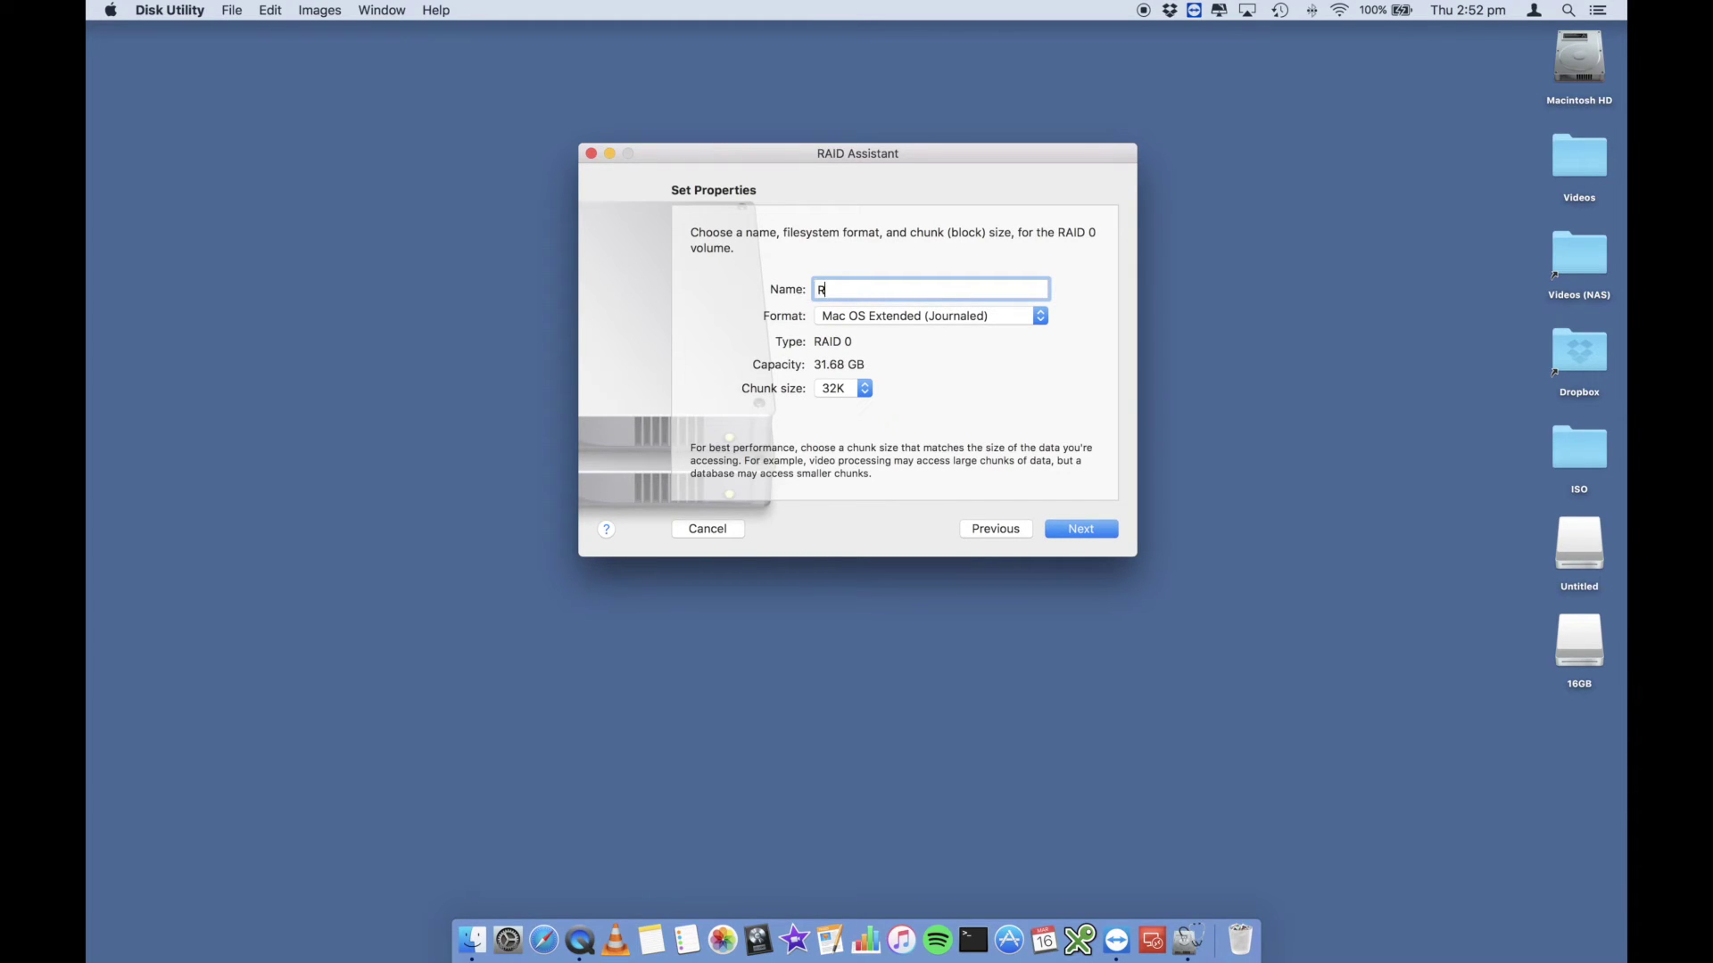
pyautogui.write('AID0_DEMO')
pyautogui.click(874, 319)
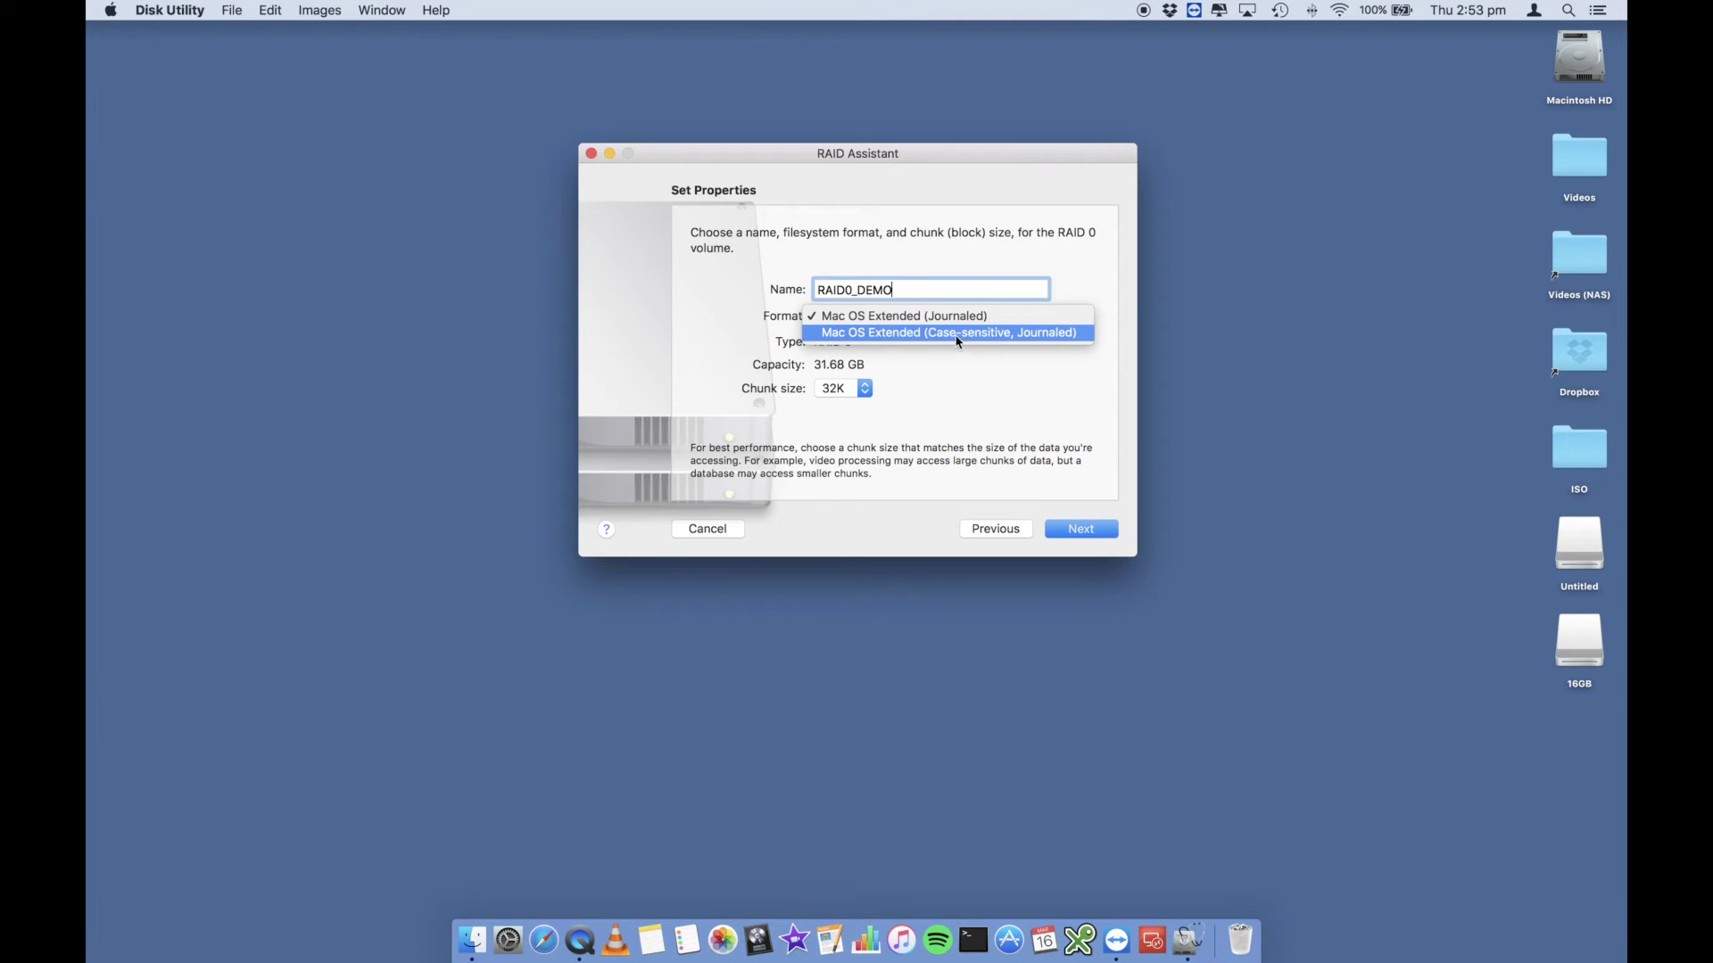
pyautogui.click(996, 322)
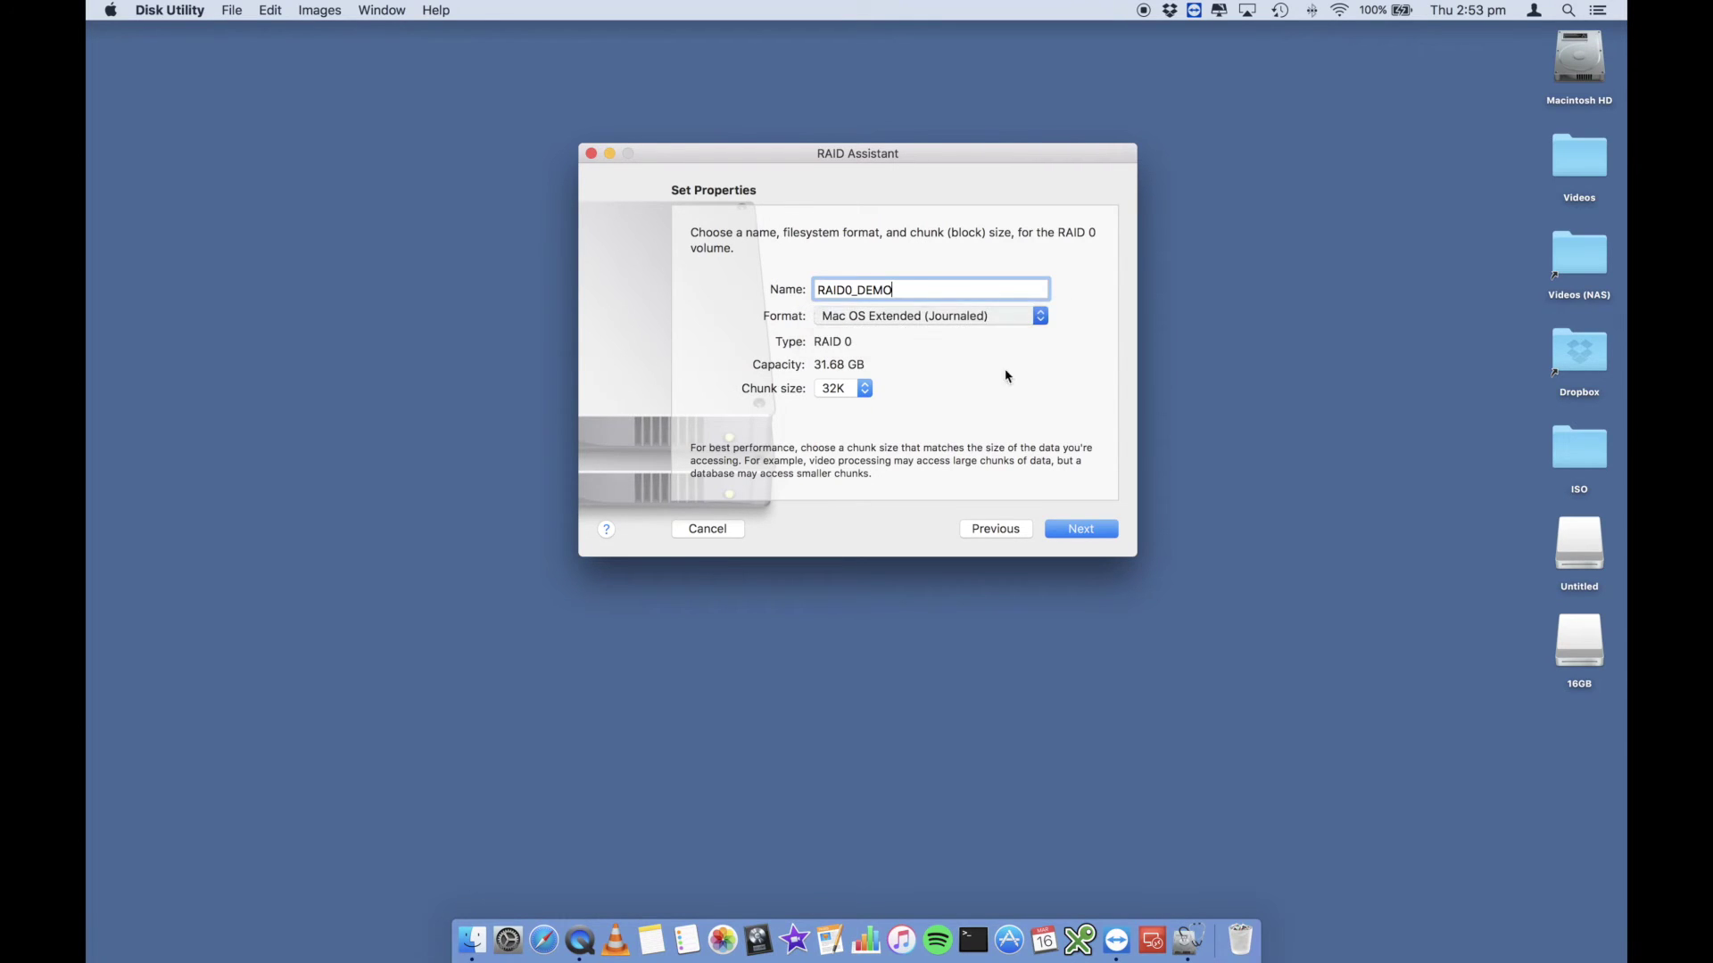
pyautogui.click(838, 390)
pyautogui.click(954, 381)
# Step: Create the RAID0_DEMO striped set, confirming that both USB disks will be erased
pyautogui.click(863, 388)
pyautogui.click(1080, 532)
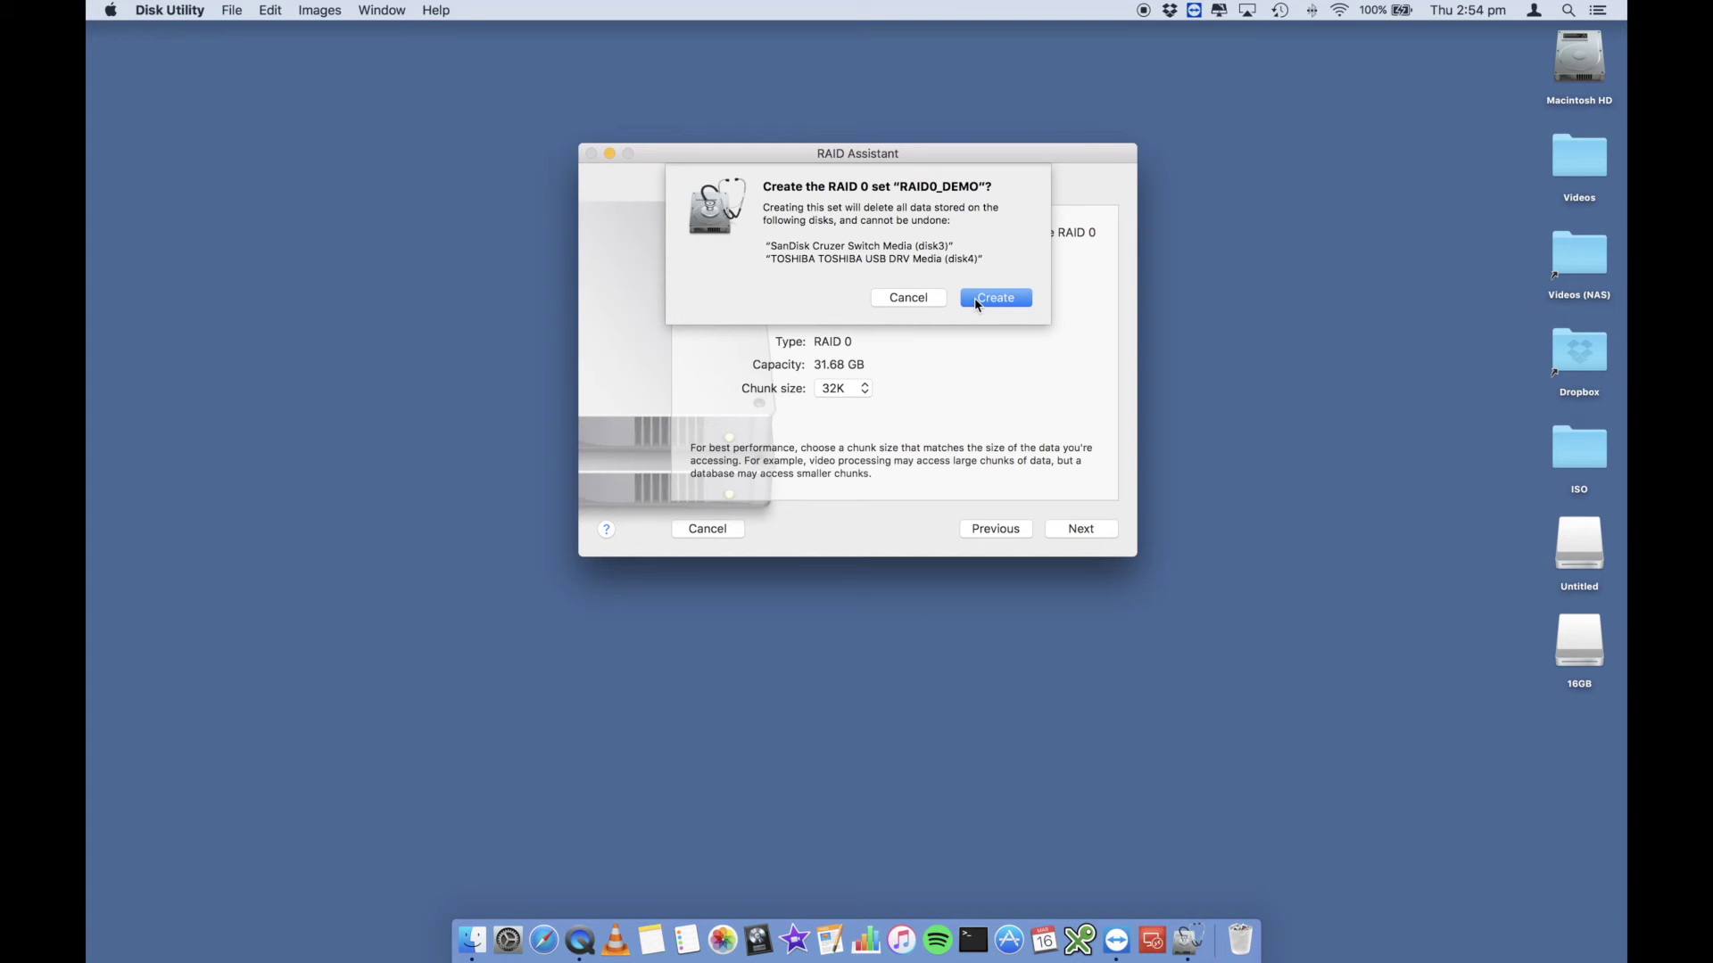
pyautogui.click(977, 300)
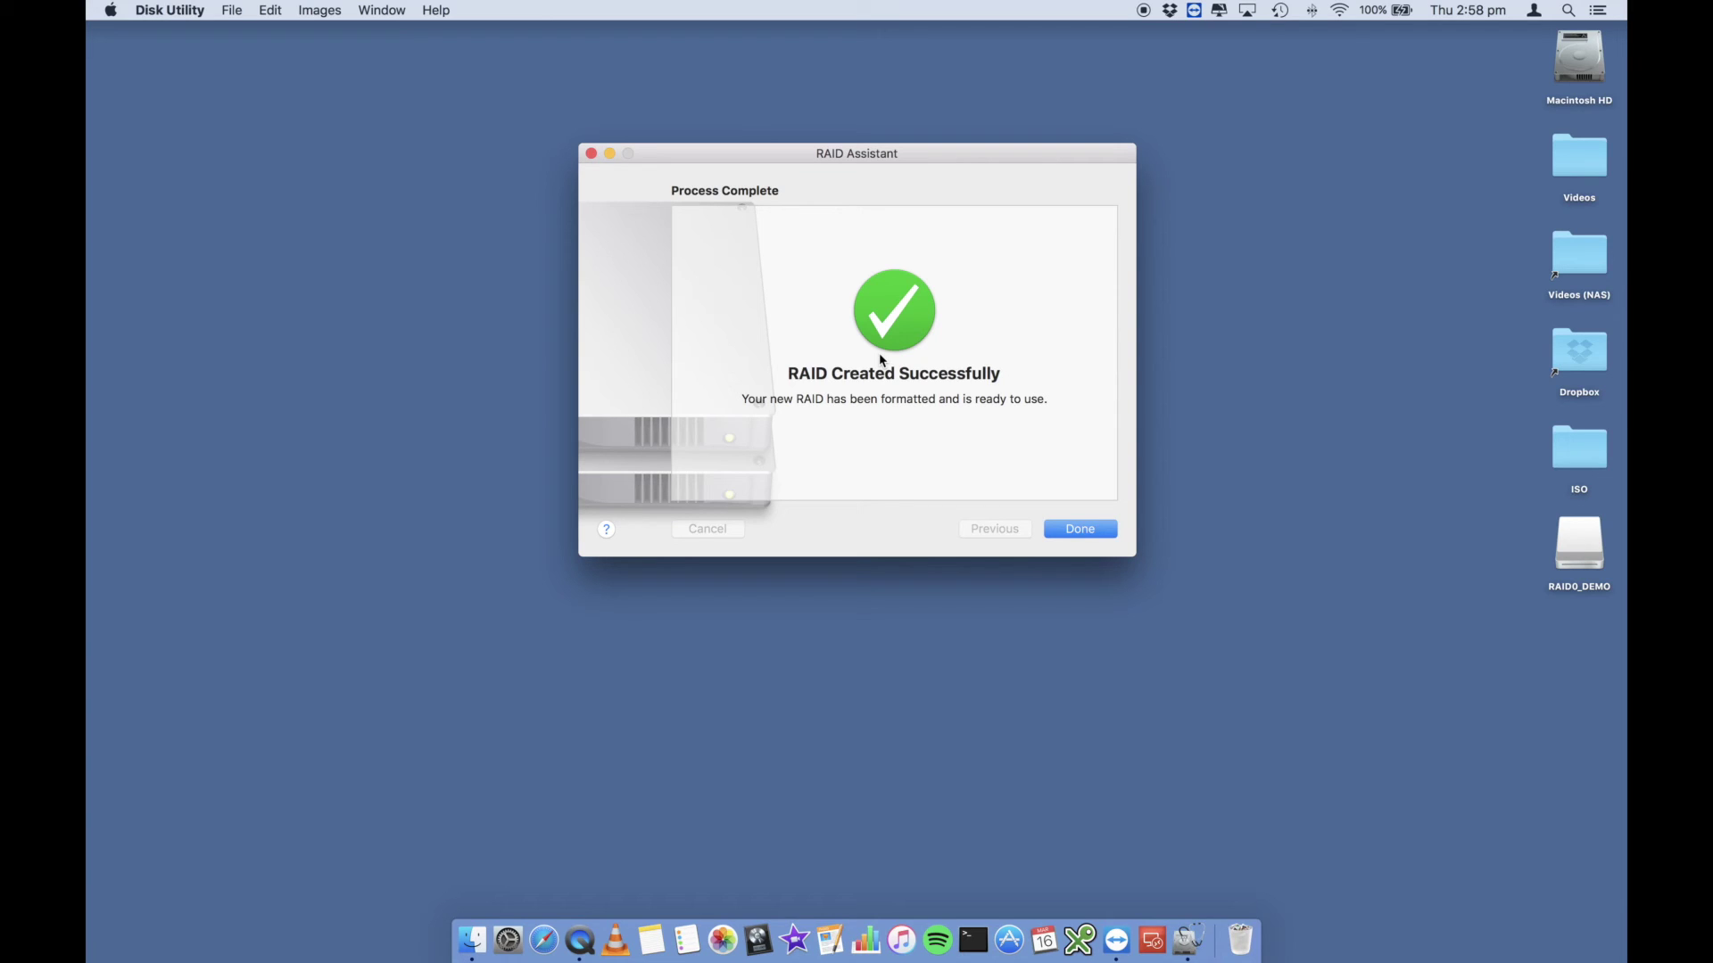
# Step: Inspect the 30.99 GB RAID0_DEMO set and its members disk3s2 and disk4s2, then open the desktop drive's context menu
pyautogui.click(1062, 529)
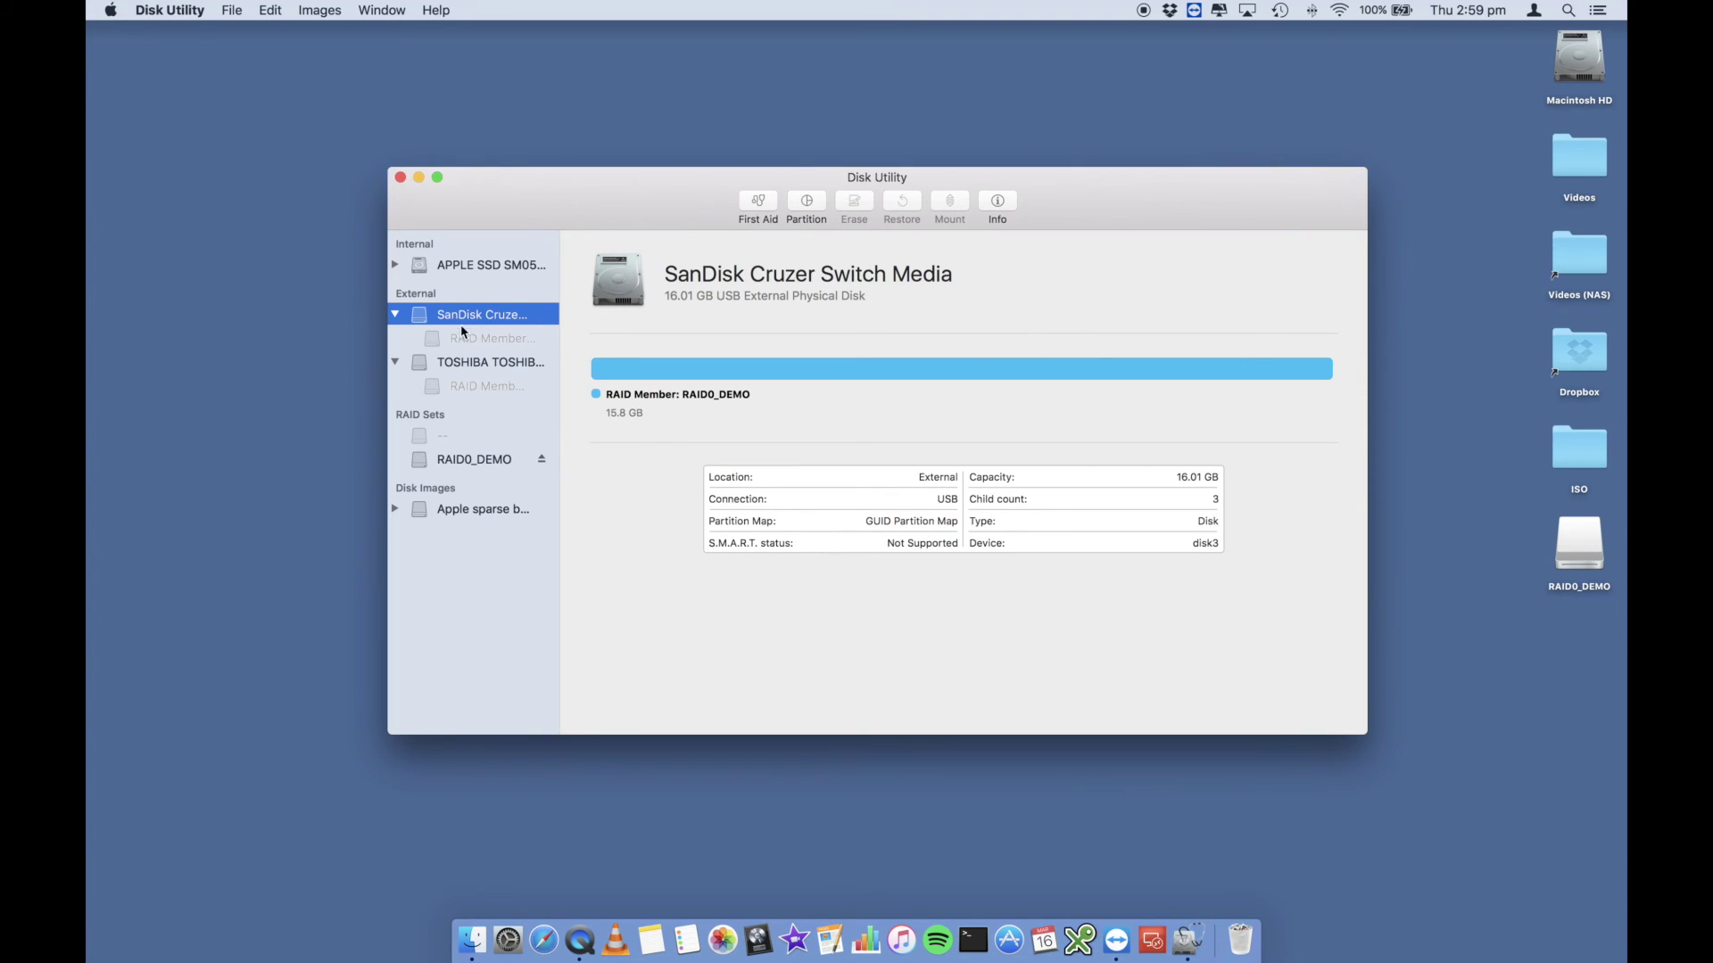
pyautogui.click(453, 460)
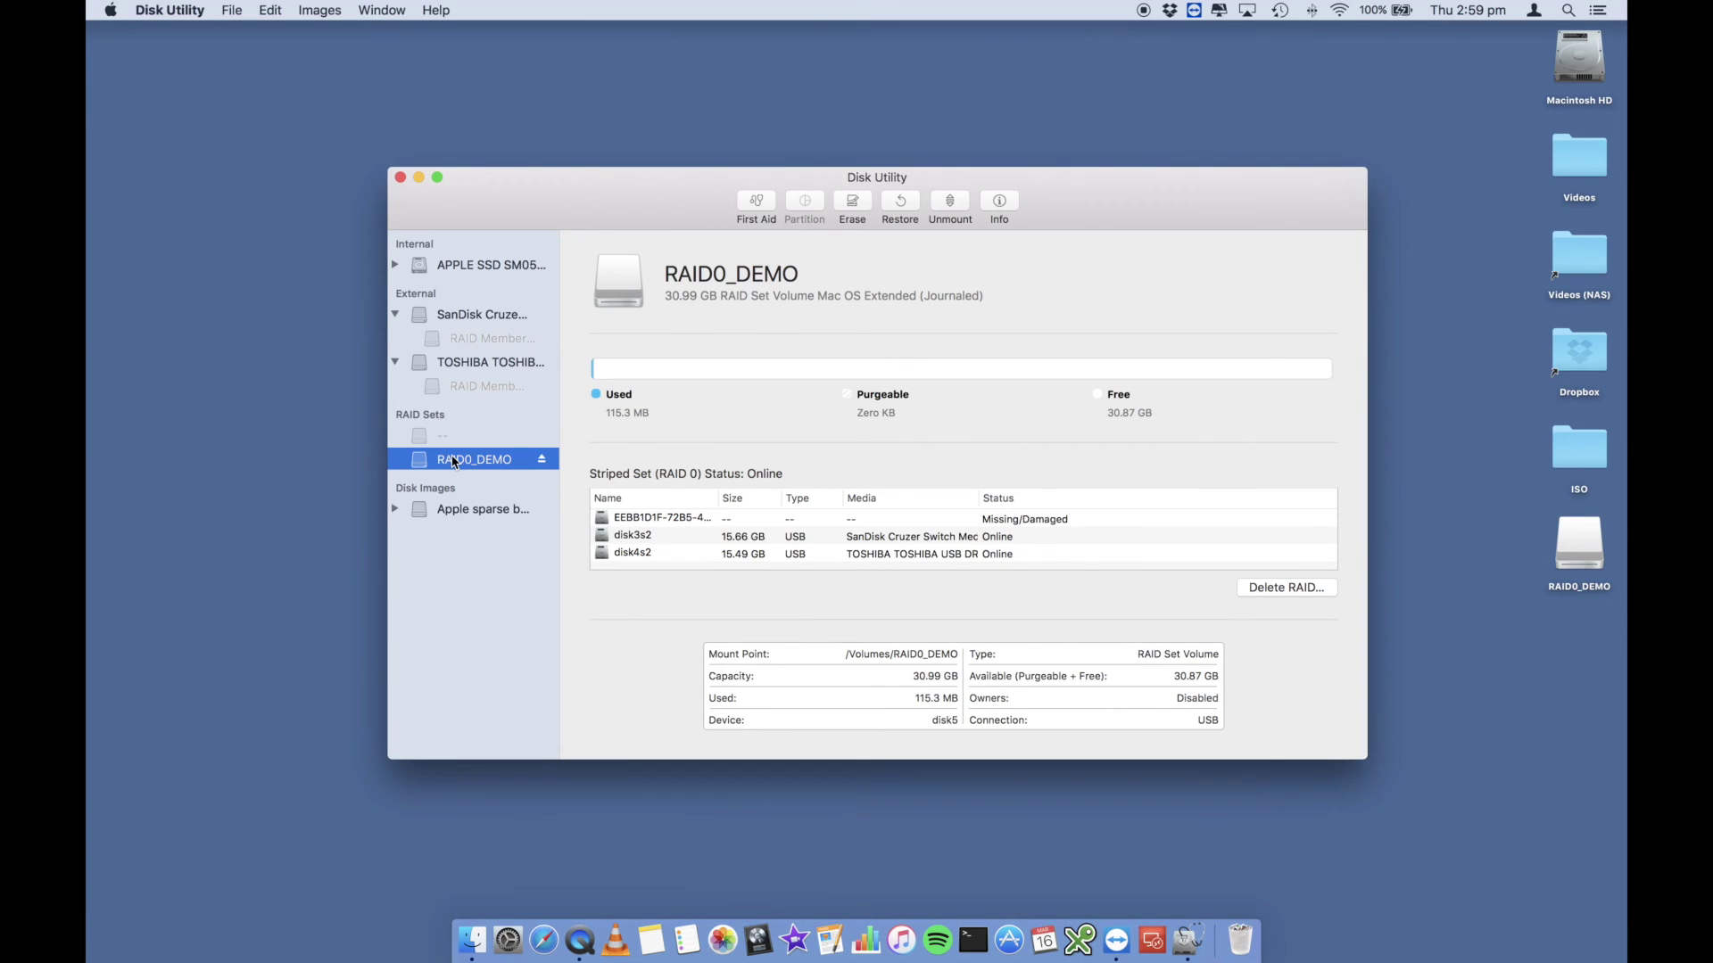
pyautogui.click(710, 537)
pyautogui.click(717, 555)
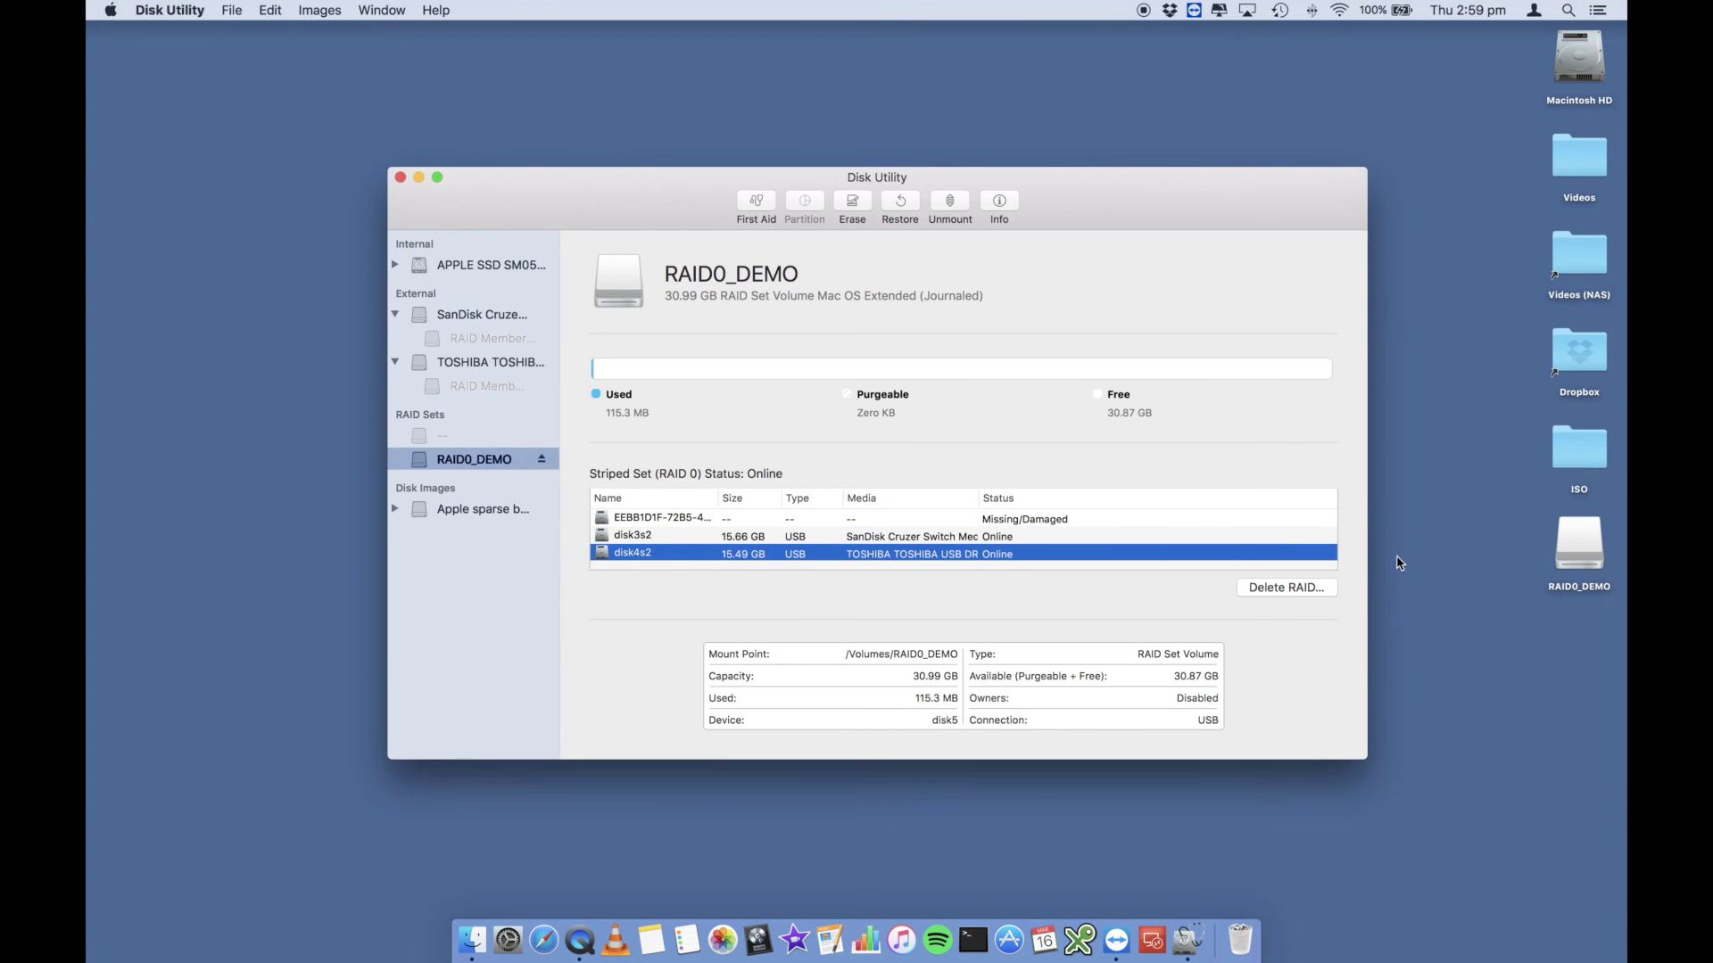
pyautogui.rightClick(1559, 542)
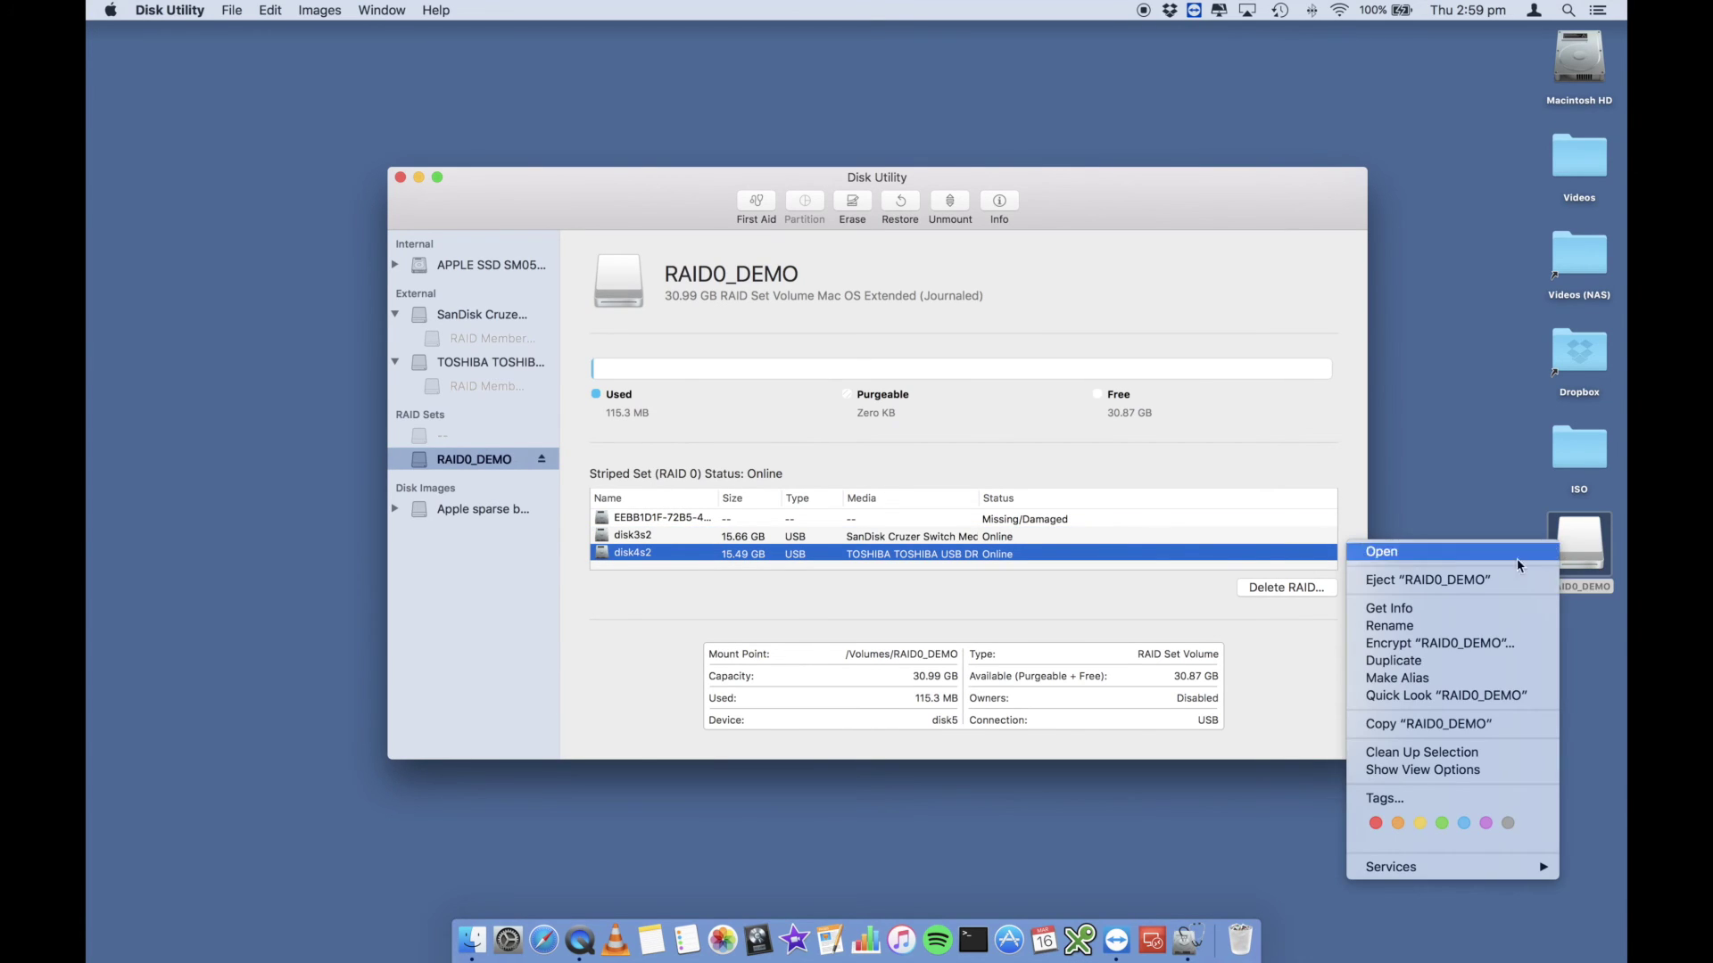
# Step: Review RAID0_DEMO's Get Info window (30.99 GB, Mac OS Extended Journaled) and close it
pyautogui.click(1463, 608)
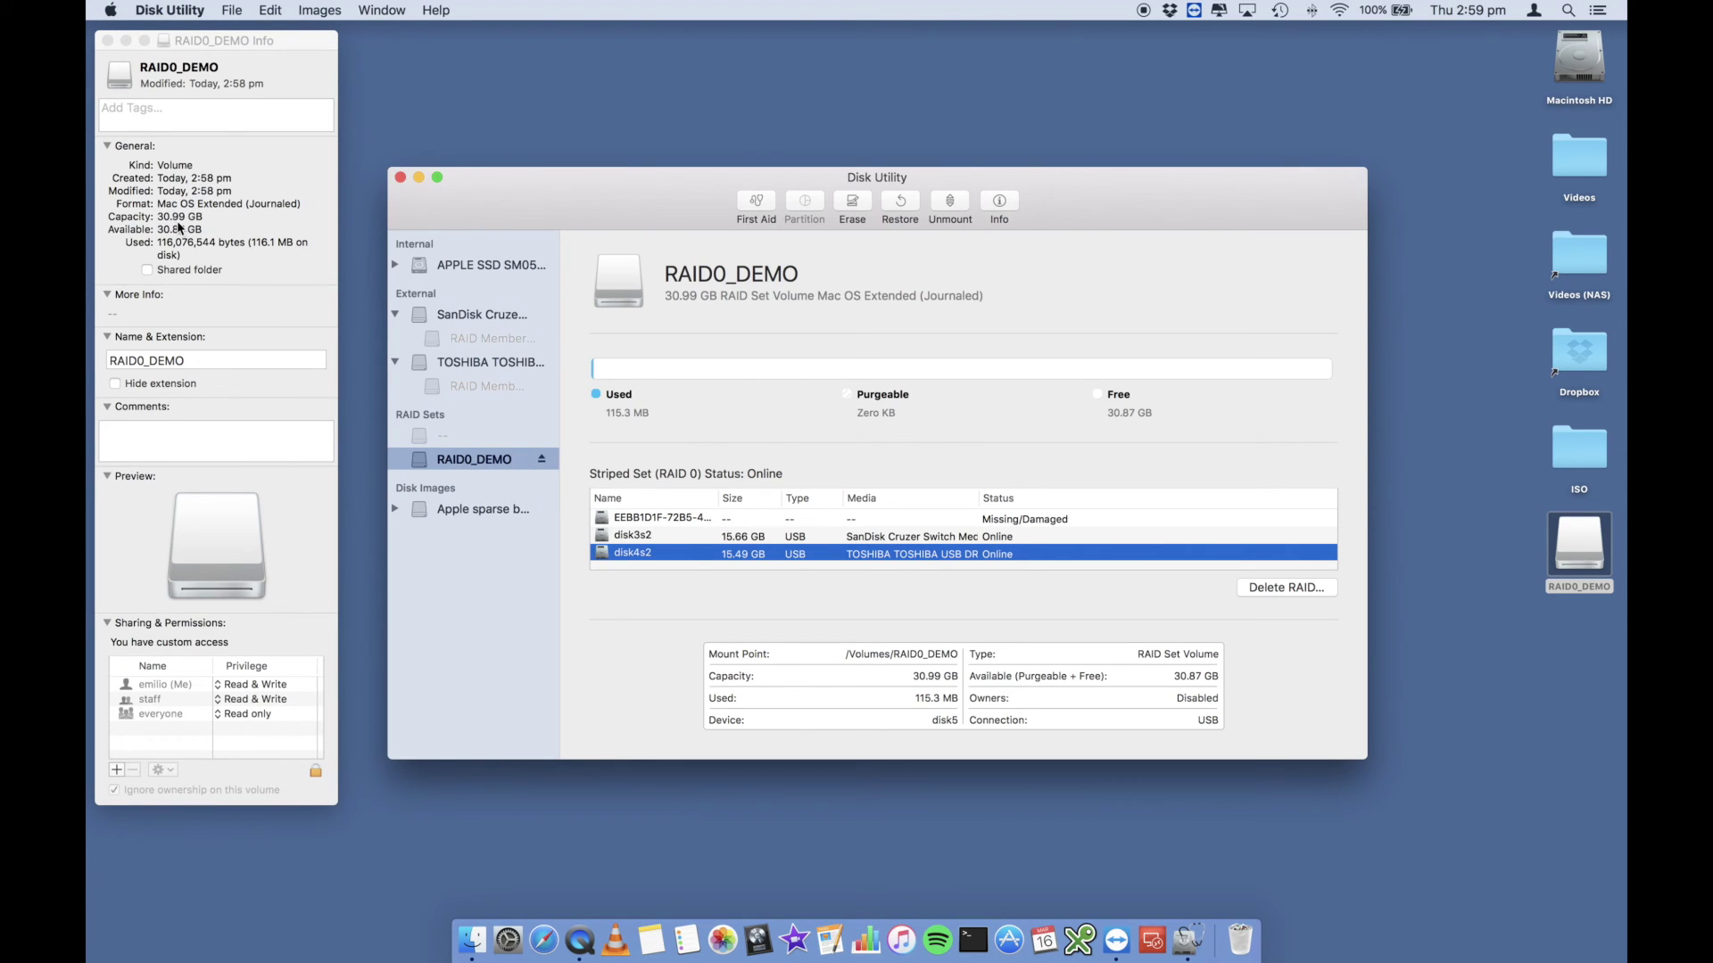
pyautogui.click(107, 41)
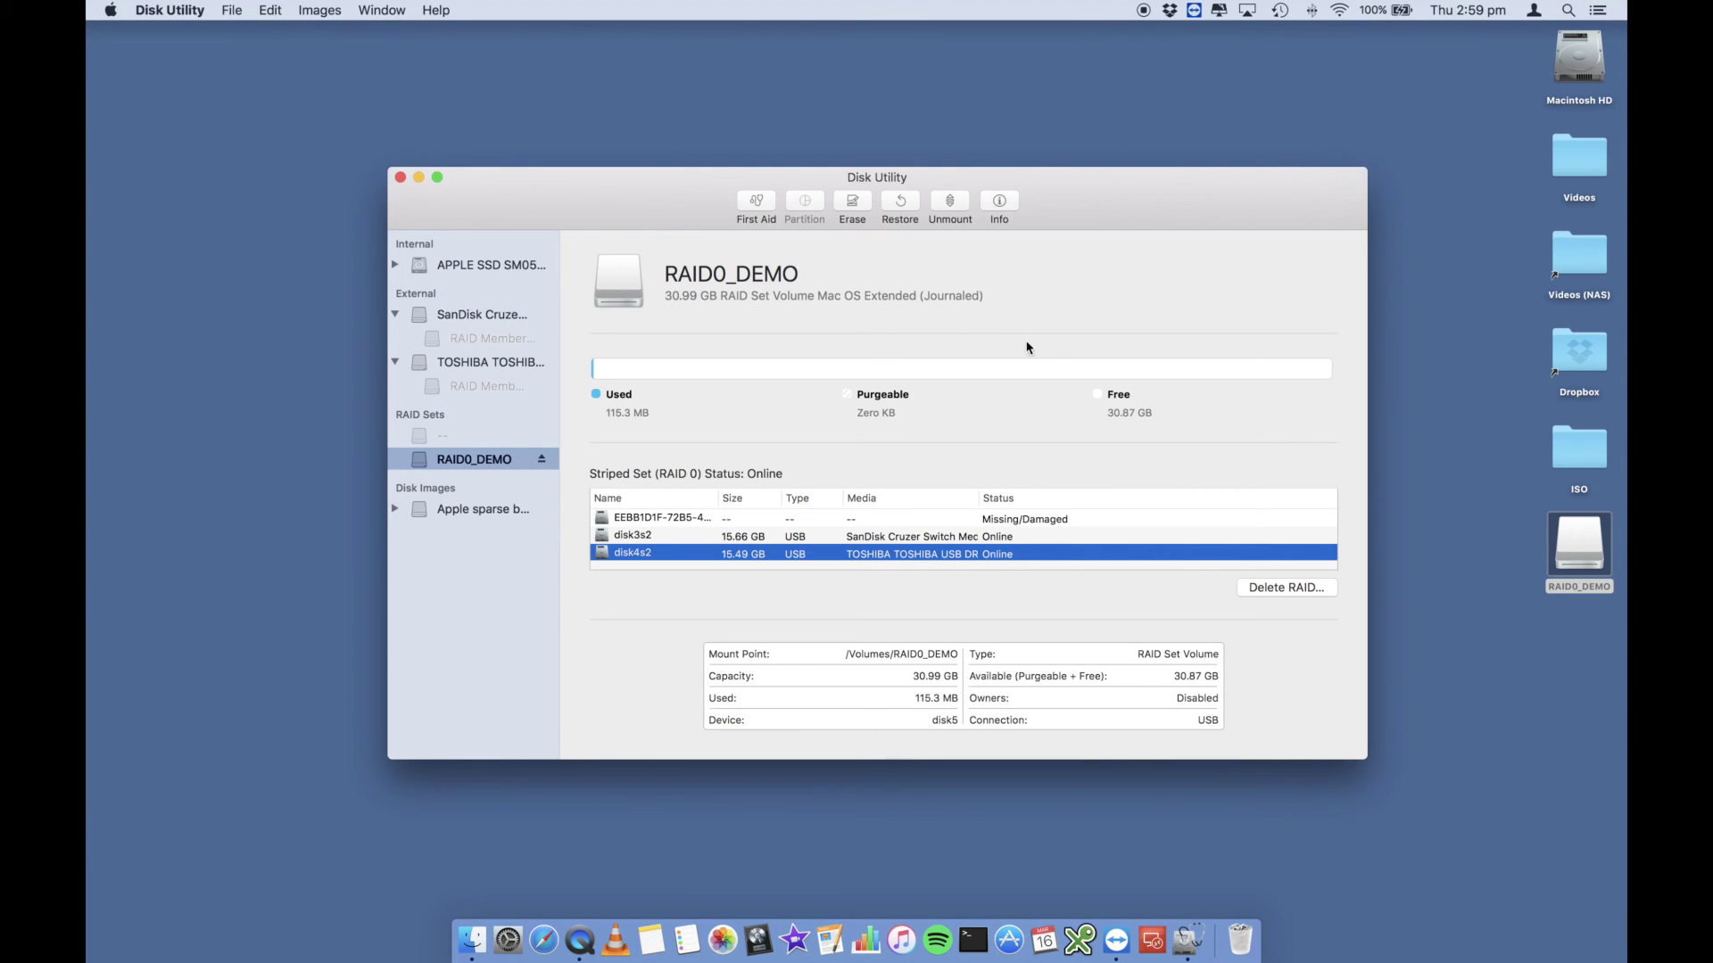
pyautogui.click(633, 537)
pyautogui.click(636, 554)
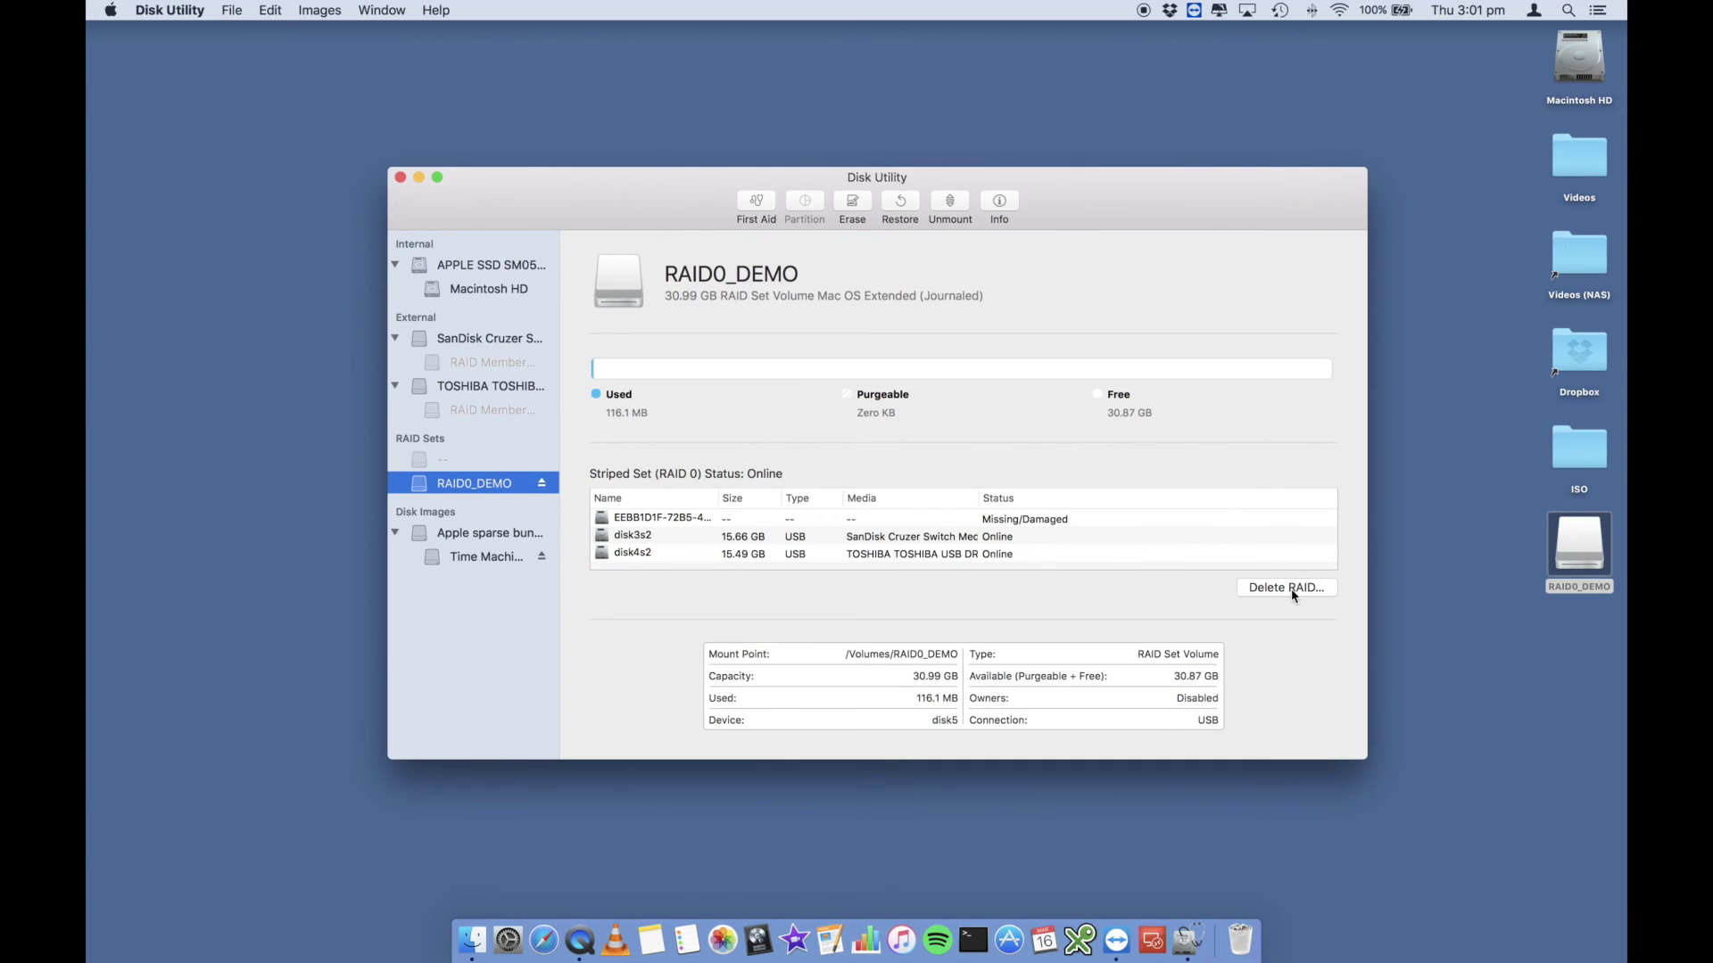
pyautogui.click(1292, 589)
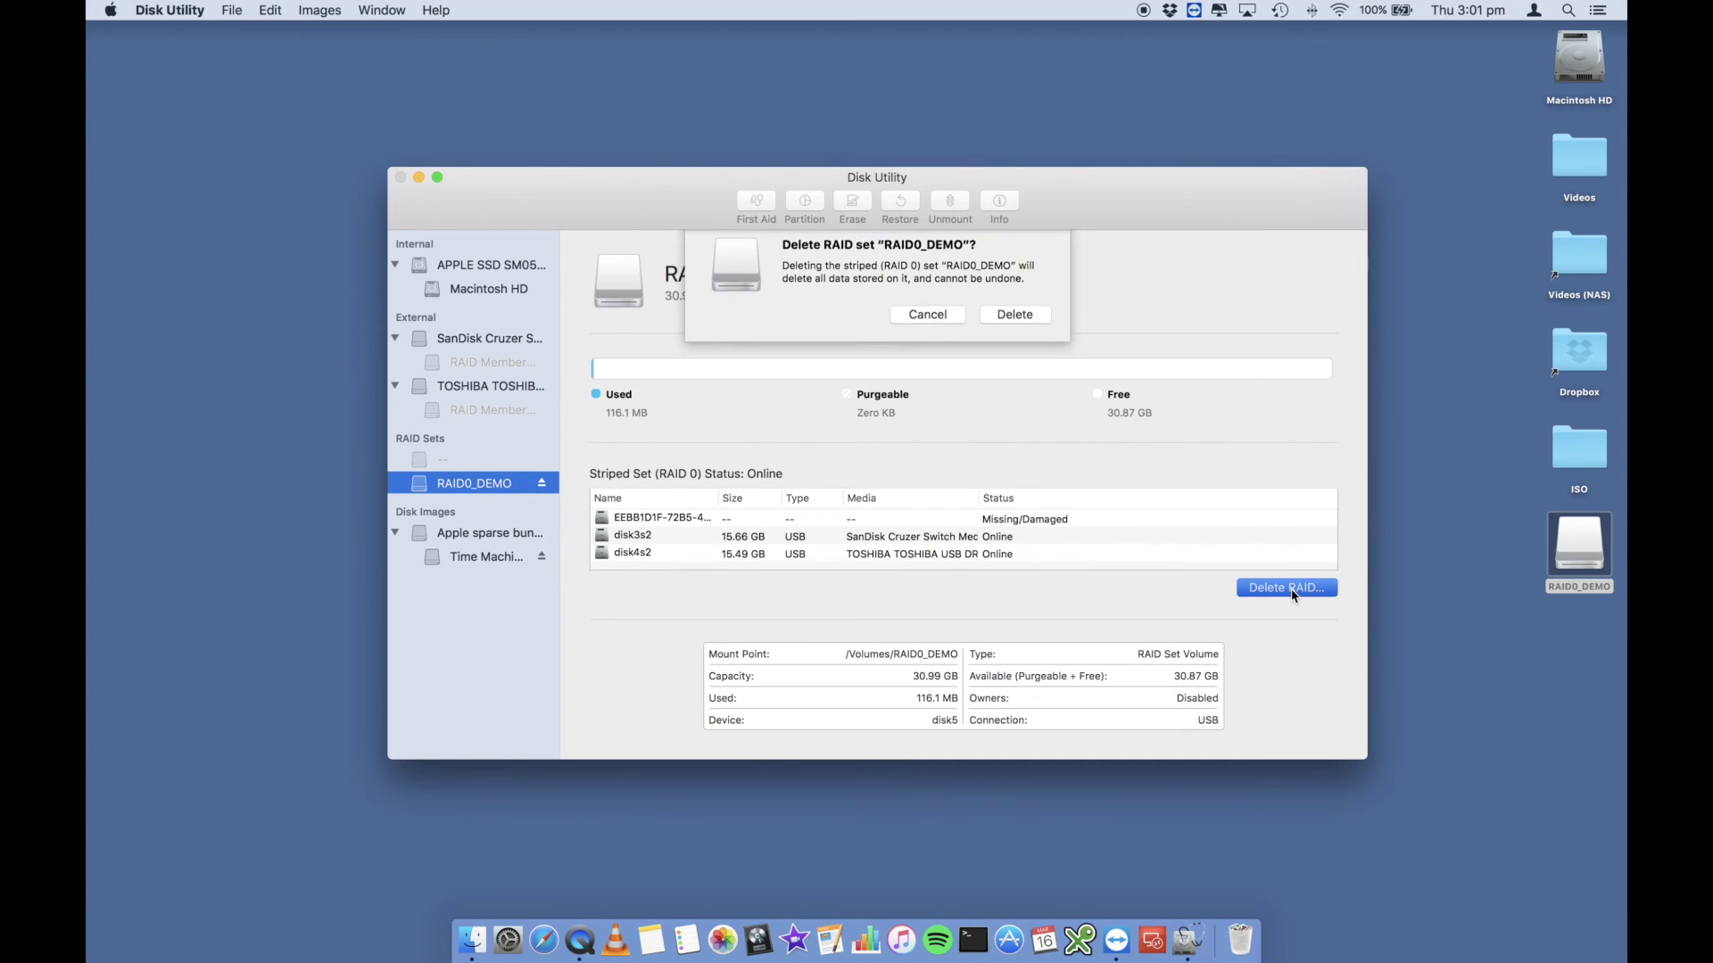
# Step: Confirm deleting RAID0_DEMO, review the deletion log, and dismiss the finished report
pyautogui.click(1008, 319)
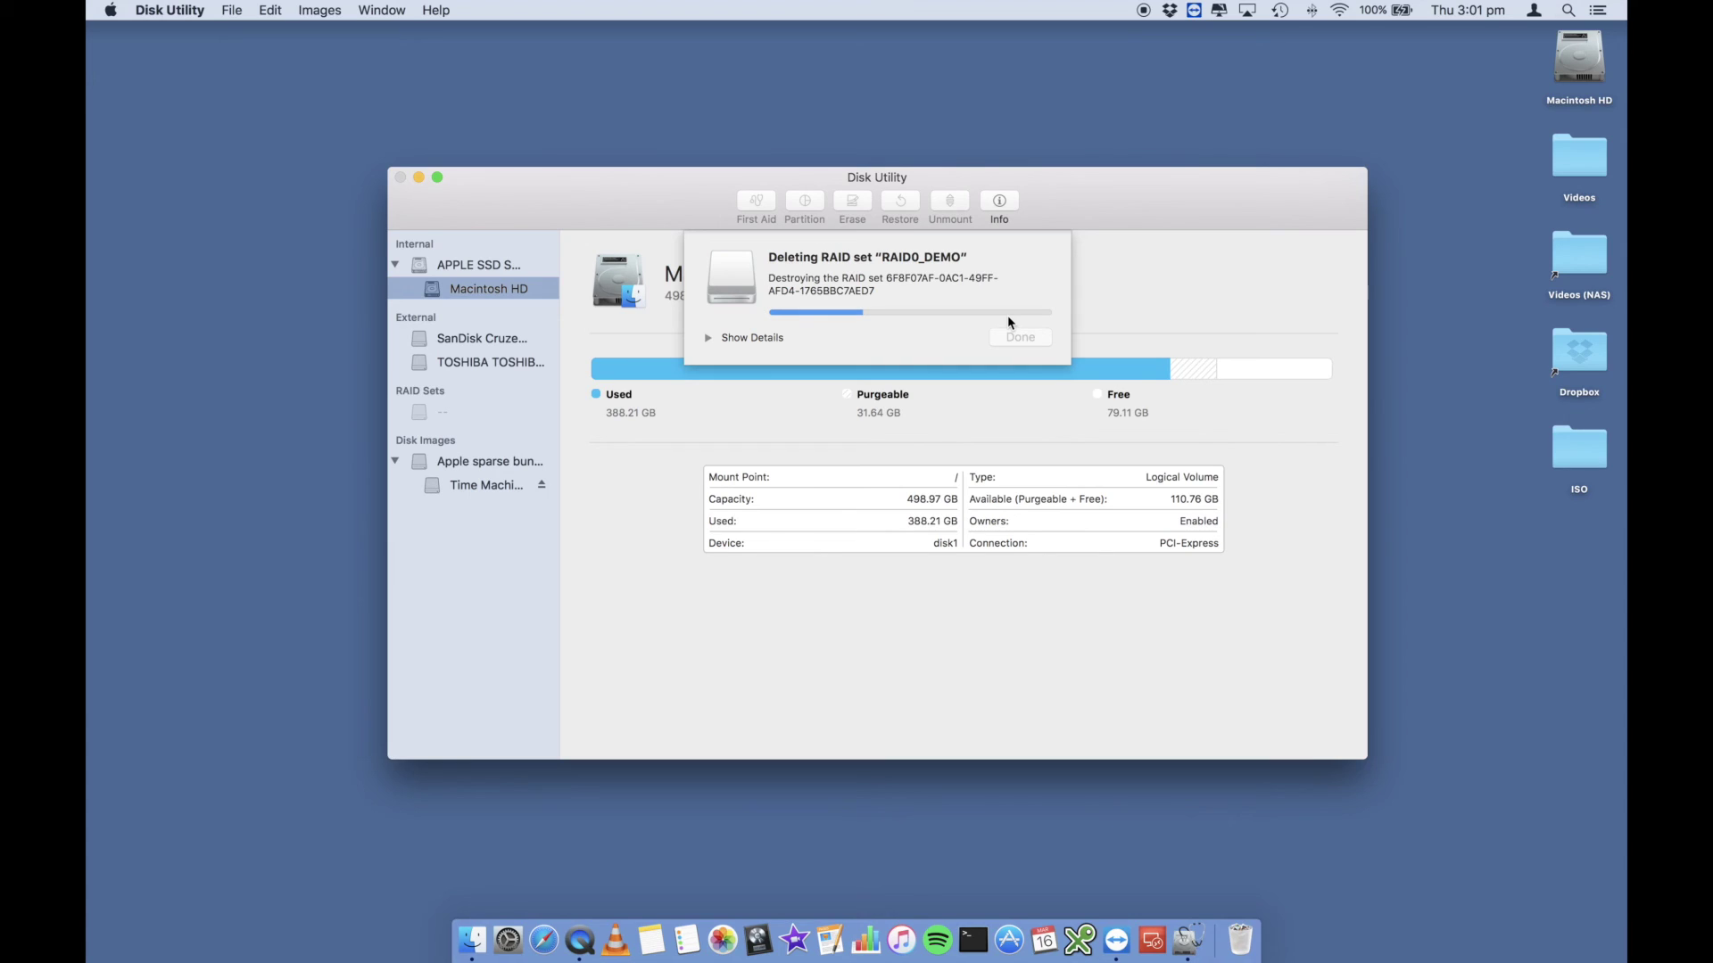
pyautogui.click(708, 339)
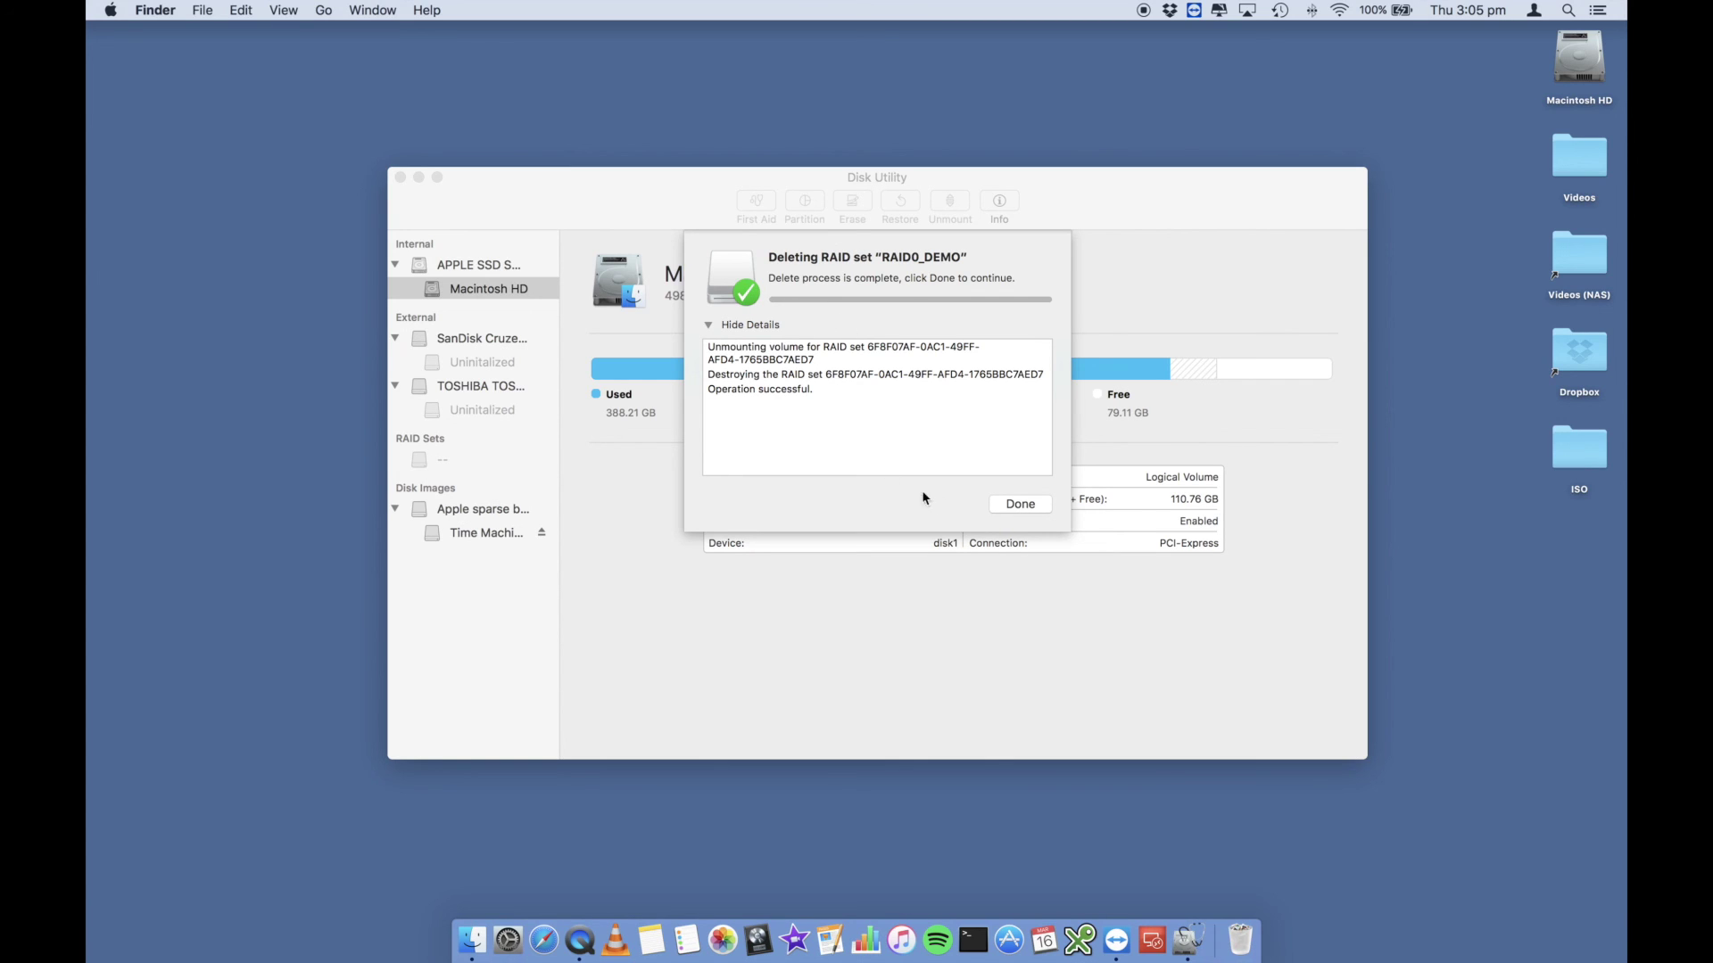
pyautogui.click(1033, 505)
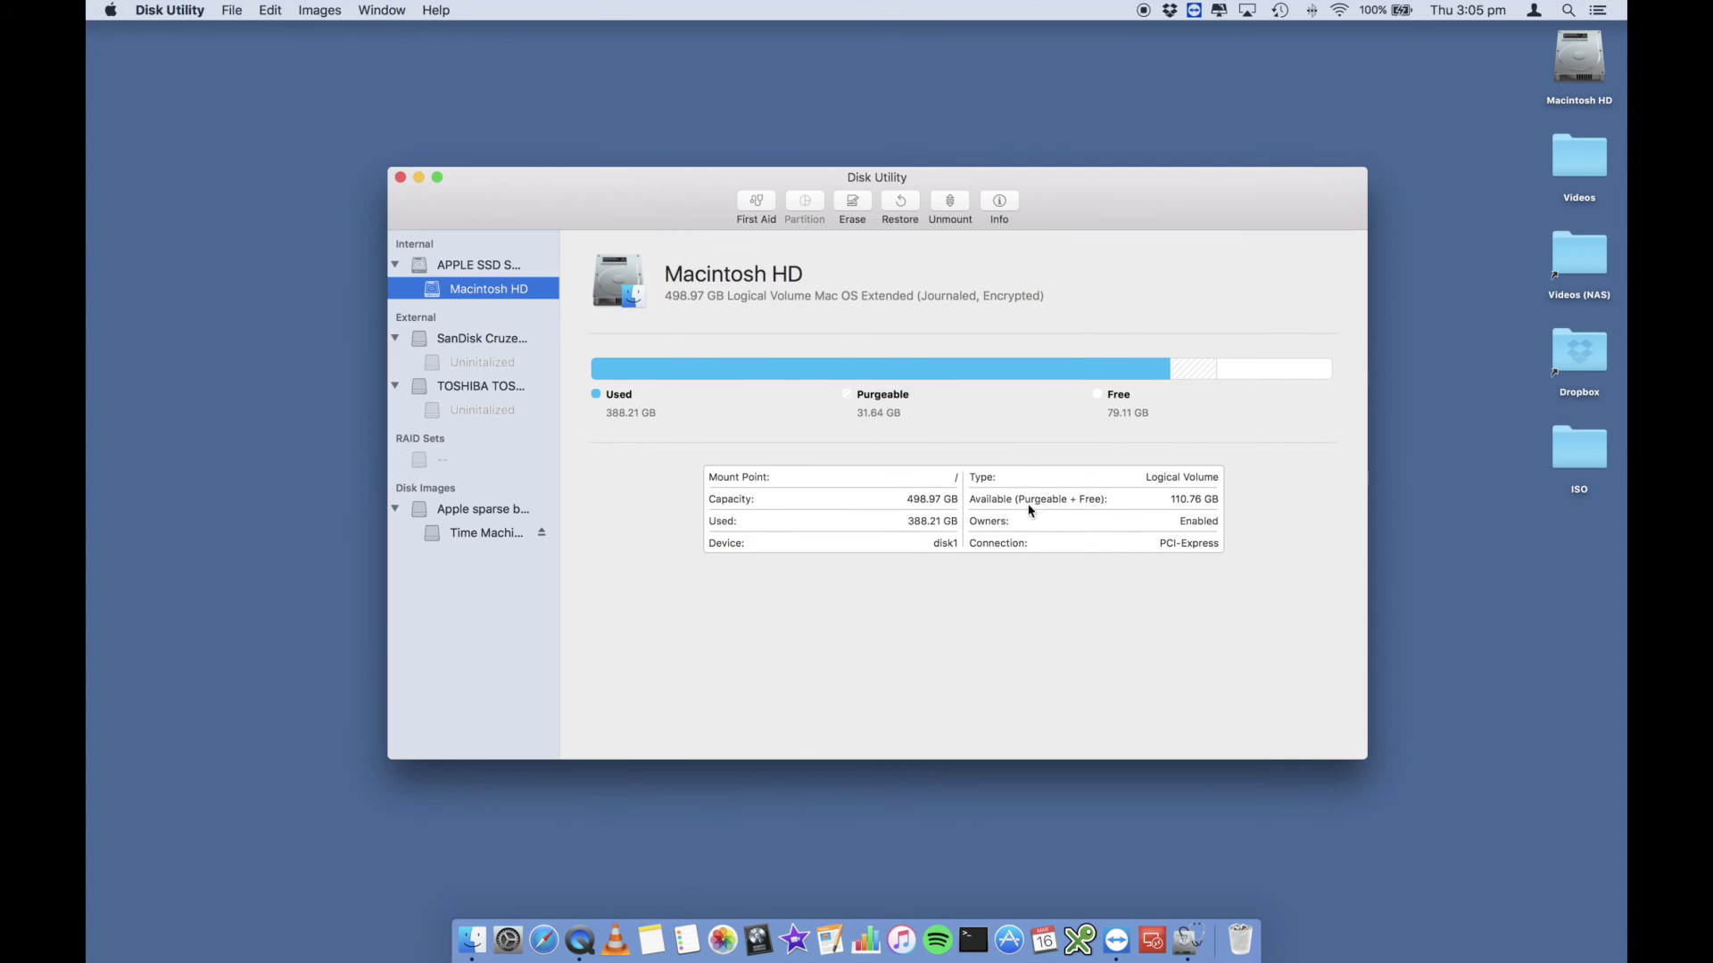
# Step: Check the SanDisk Cruzer, TOSHIBA and Uninitialized volume entries, then bring up the SanDisk Cruzer's erase prompt
pyautogui.click(479, 341)
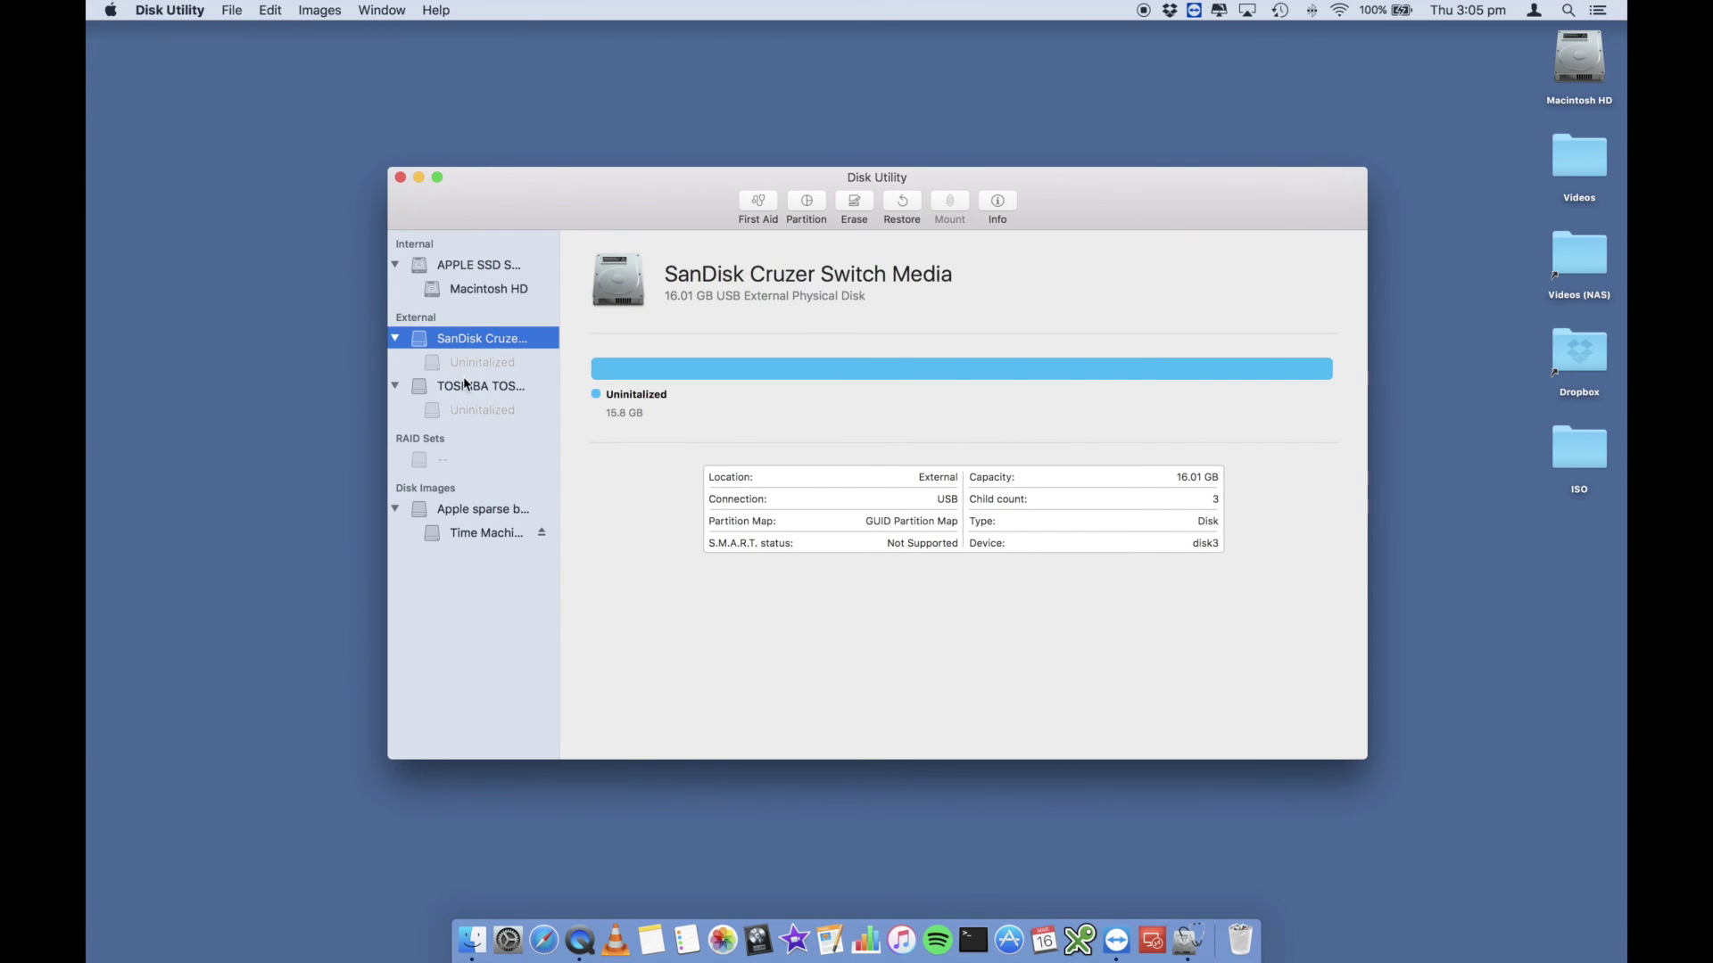
pyautogui.click(465, 385)
pyautogui.click(489, 340)
pyautogui.click(481, 365)
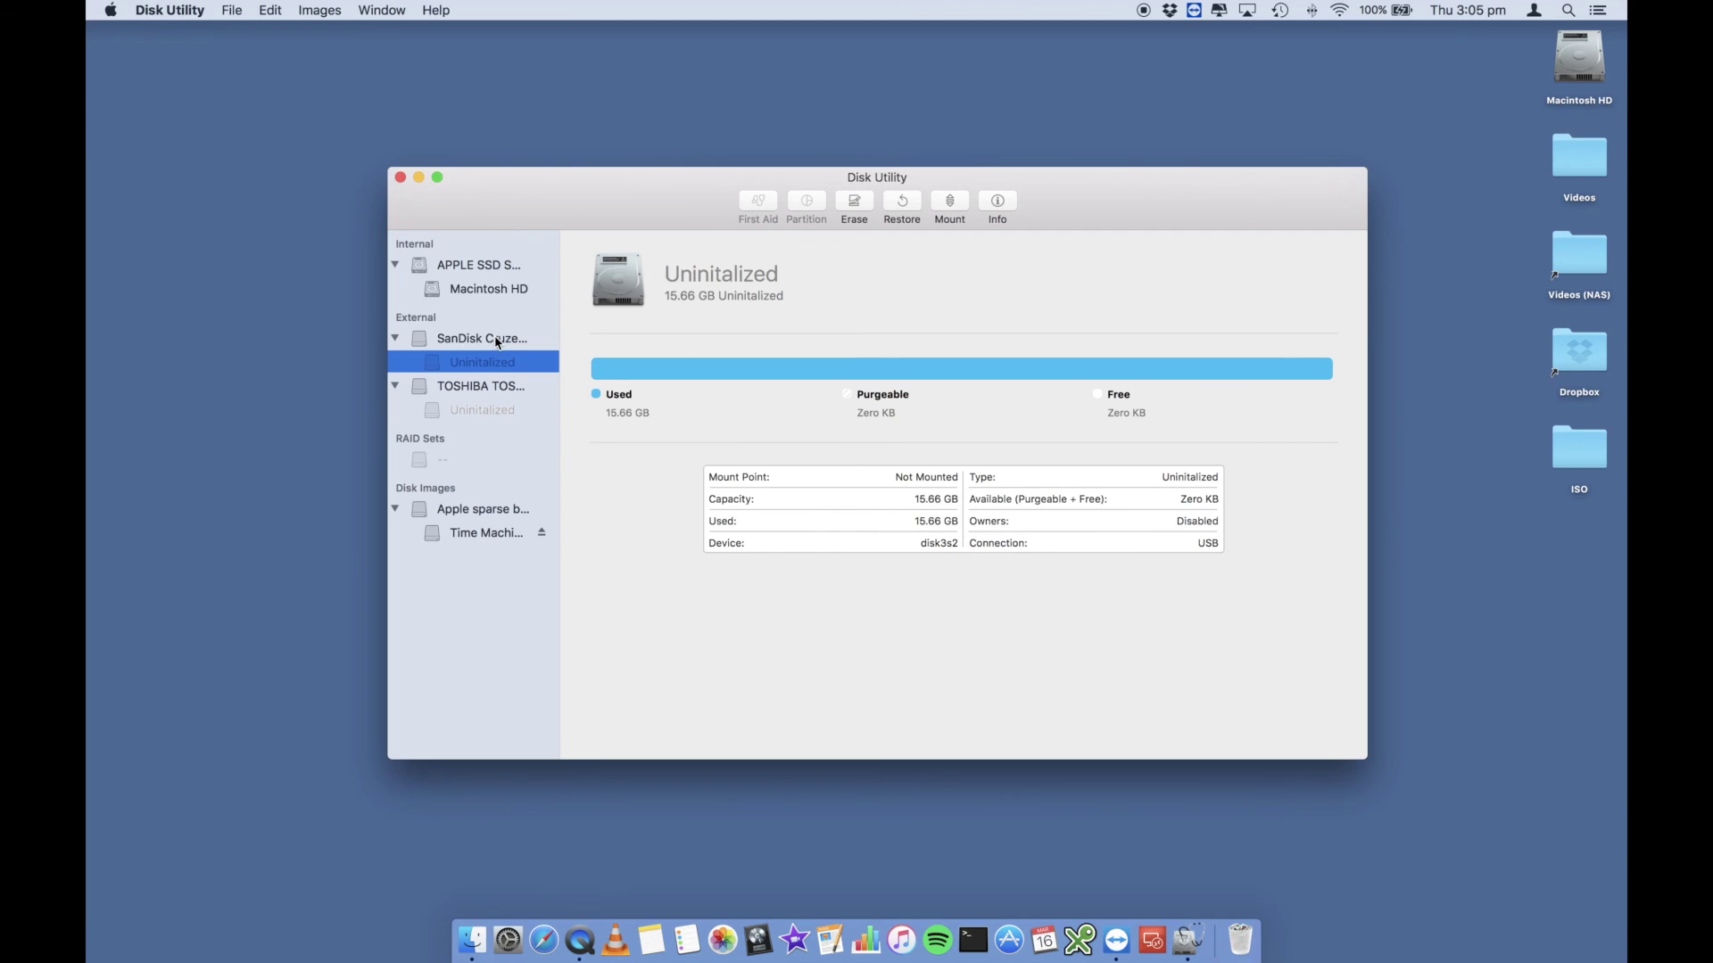
pyautogui.click(496, 340)
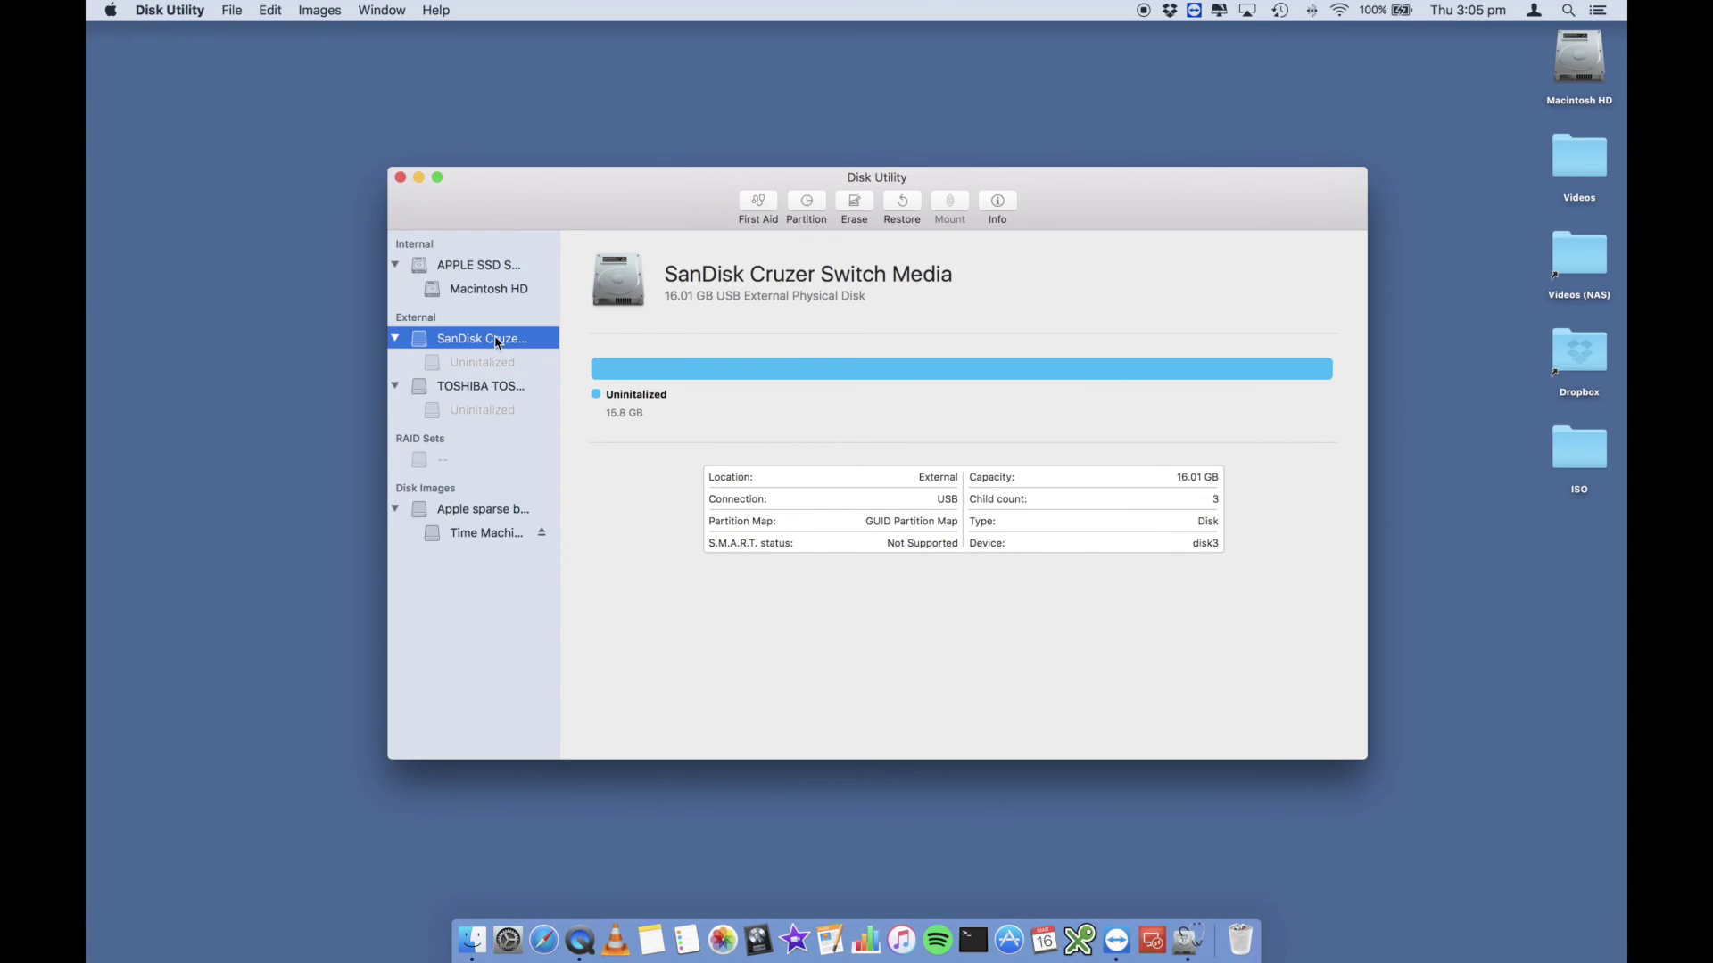
pyautogui.click(856, 213)
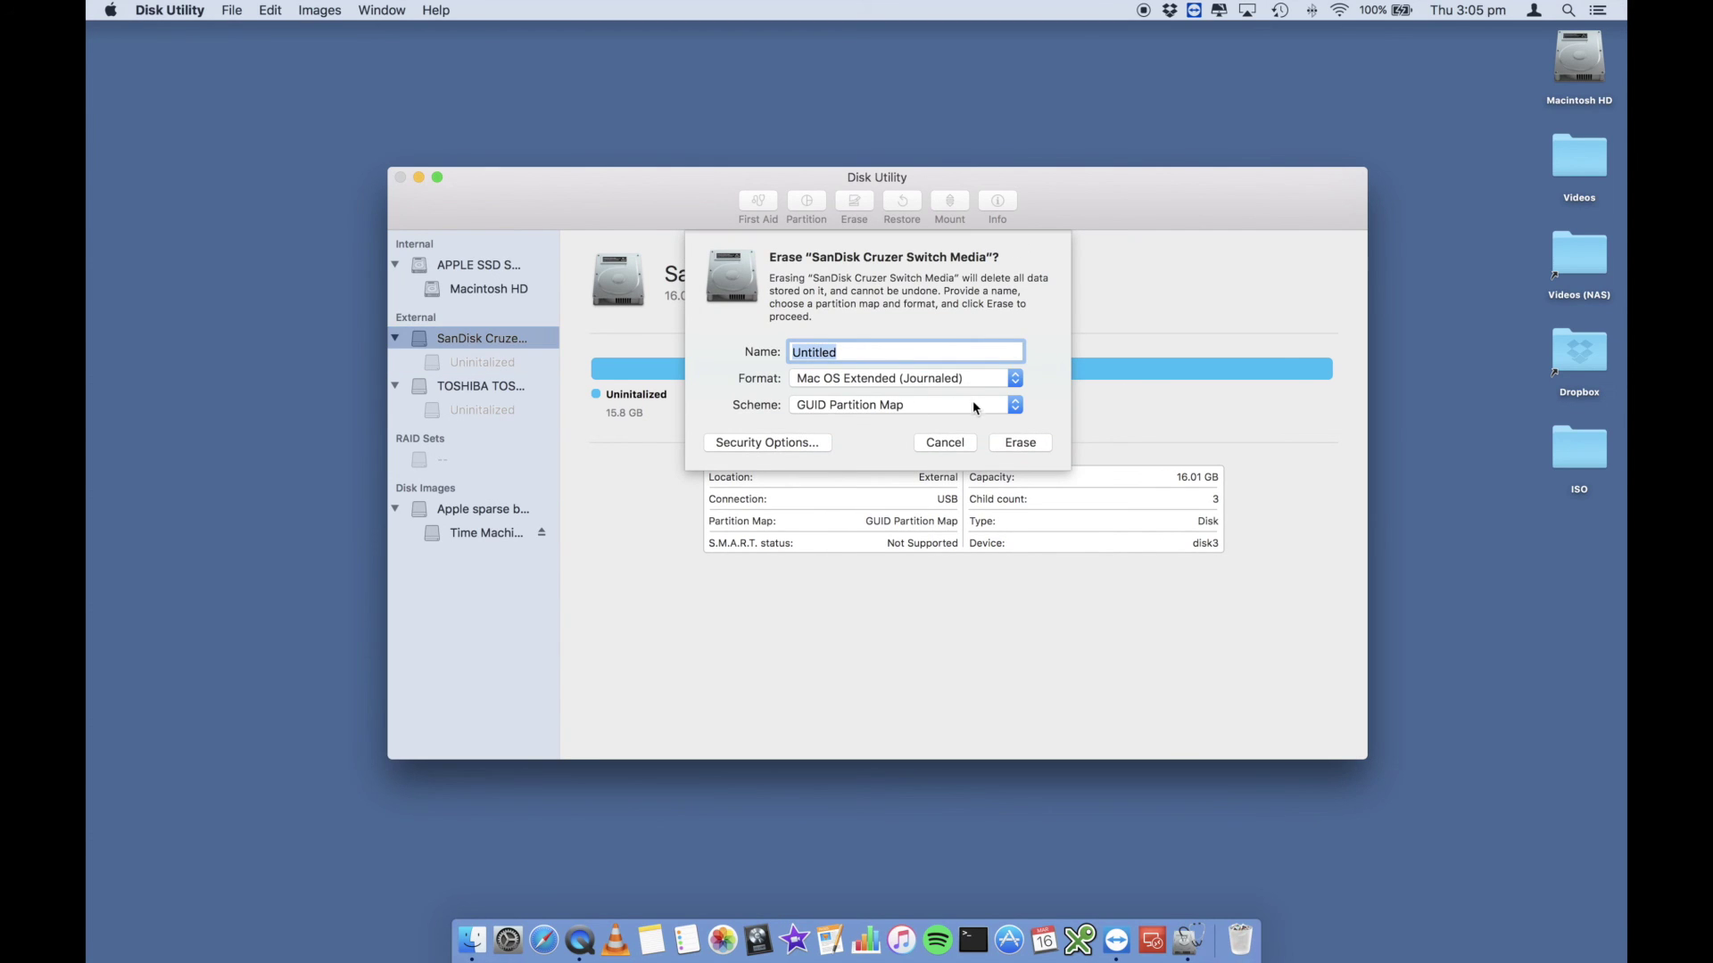
# Step: Erase the SanDisk Cruzer as 'Untitled', Mac OS Extended (Journaled), and check the new desktop volume
pyautogui.click(1017, 442)
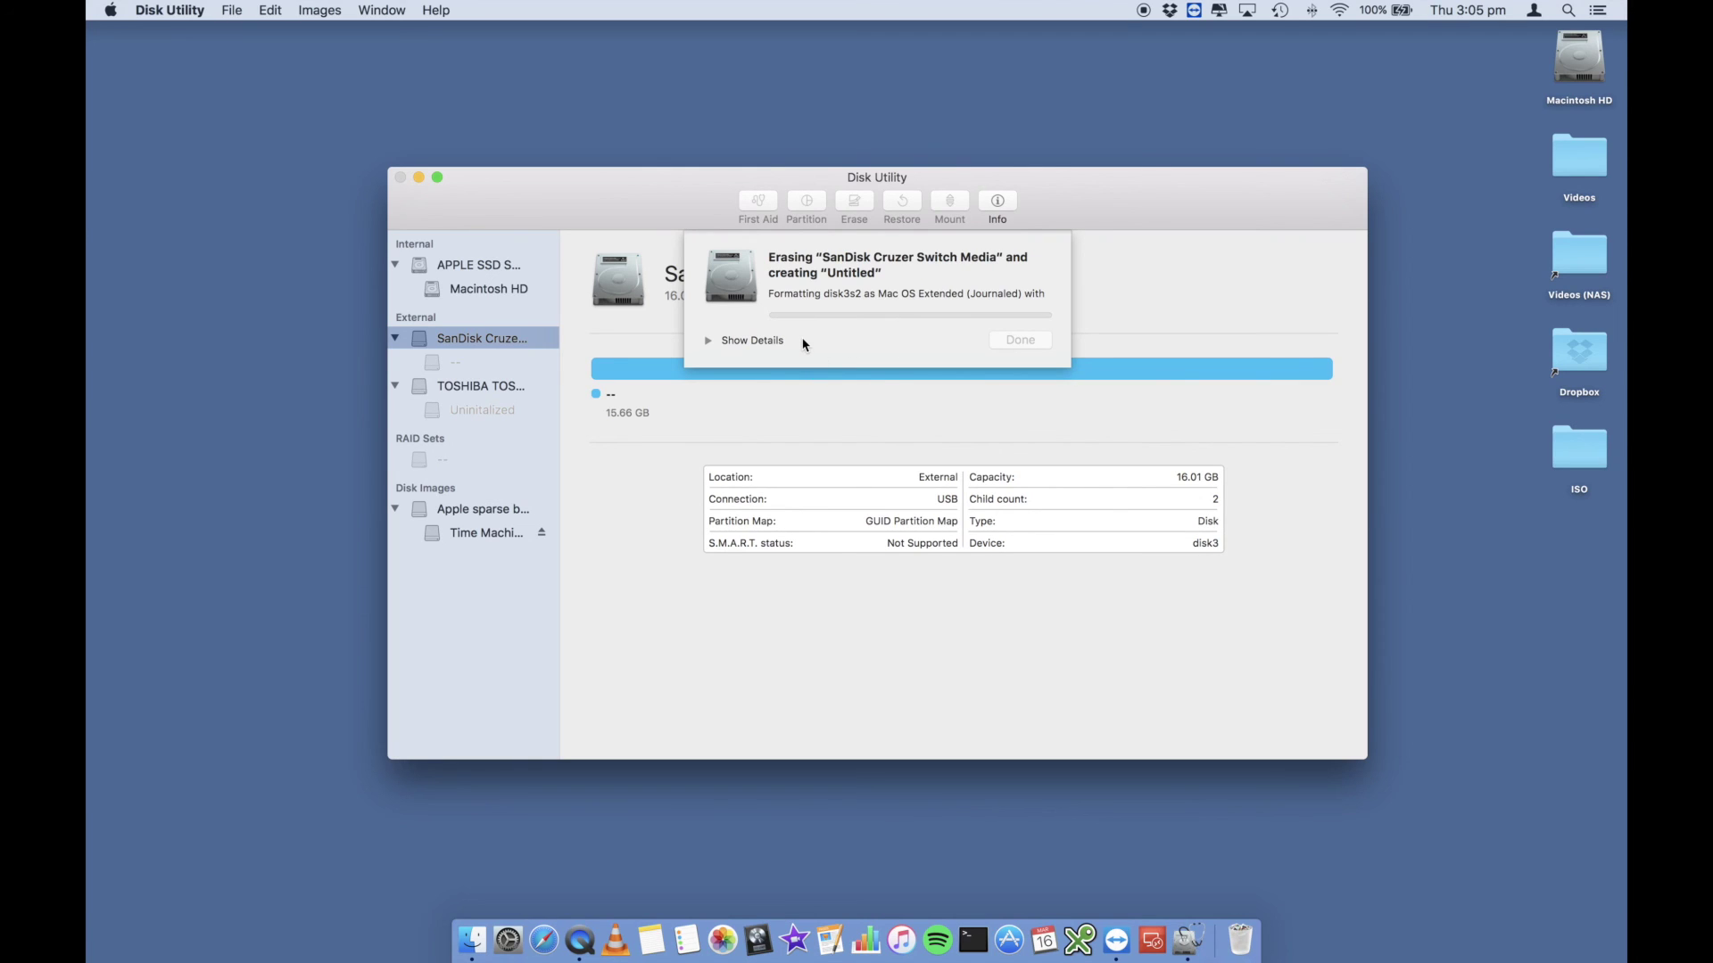
pyautogui.click(769, 341)
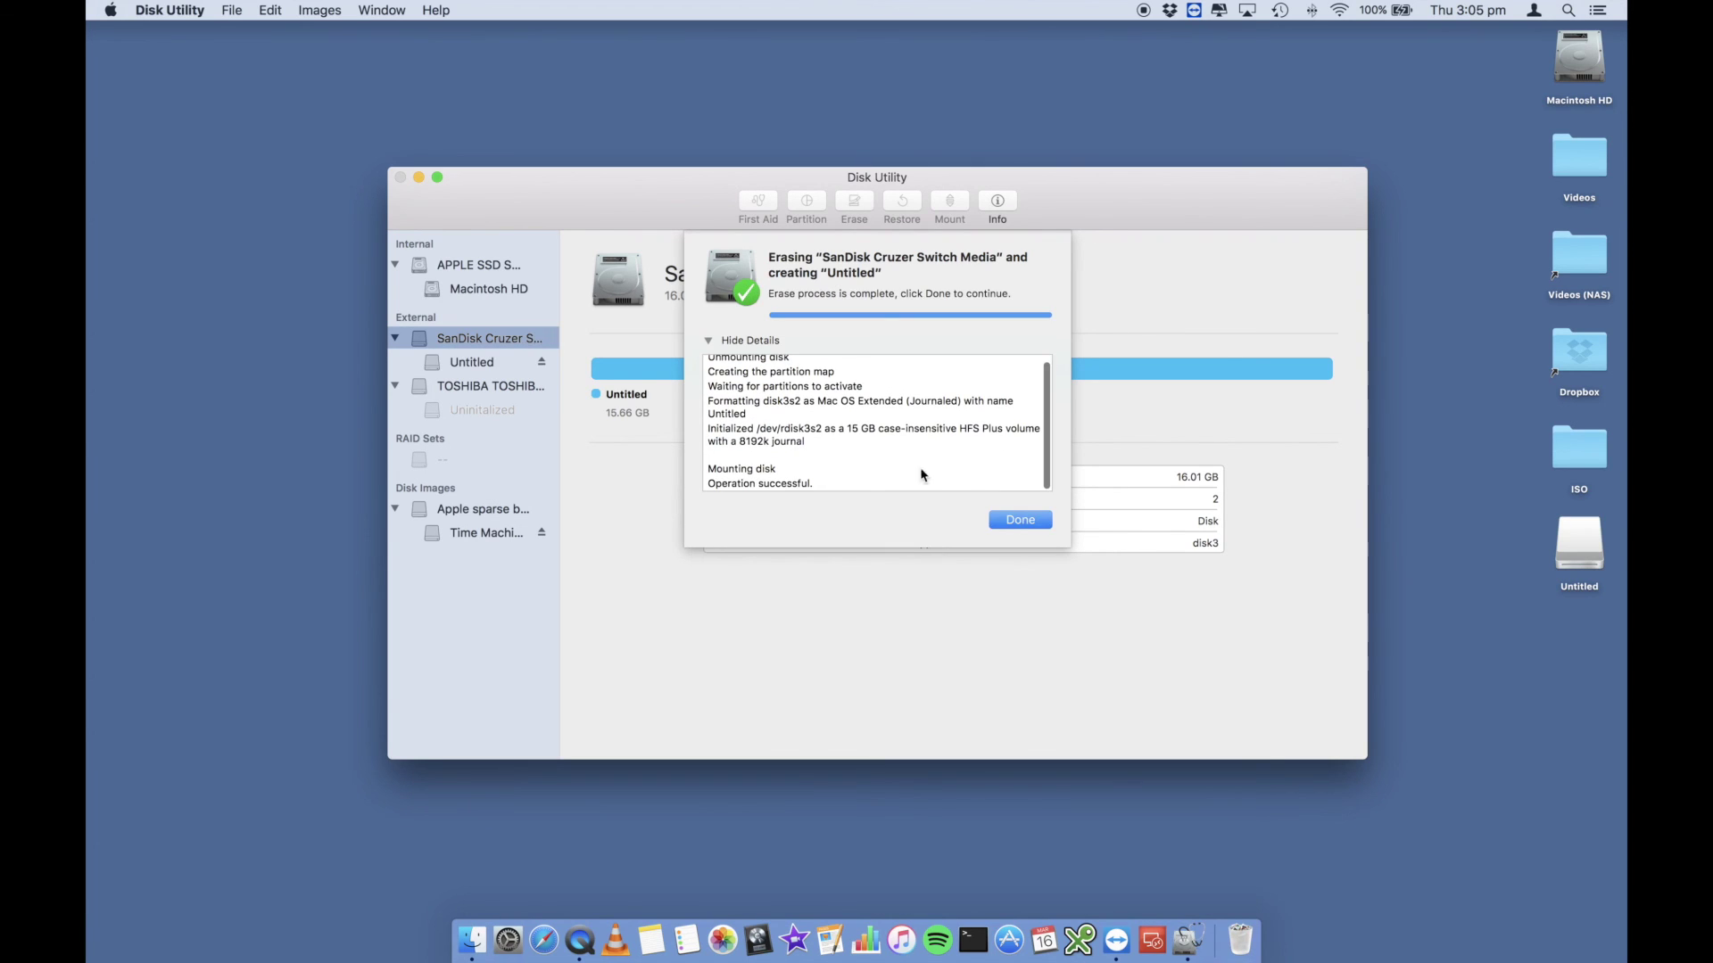
pyautogui.click(999, 524)
pyautogui.click(1574, 551)
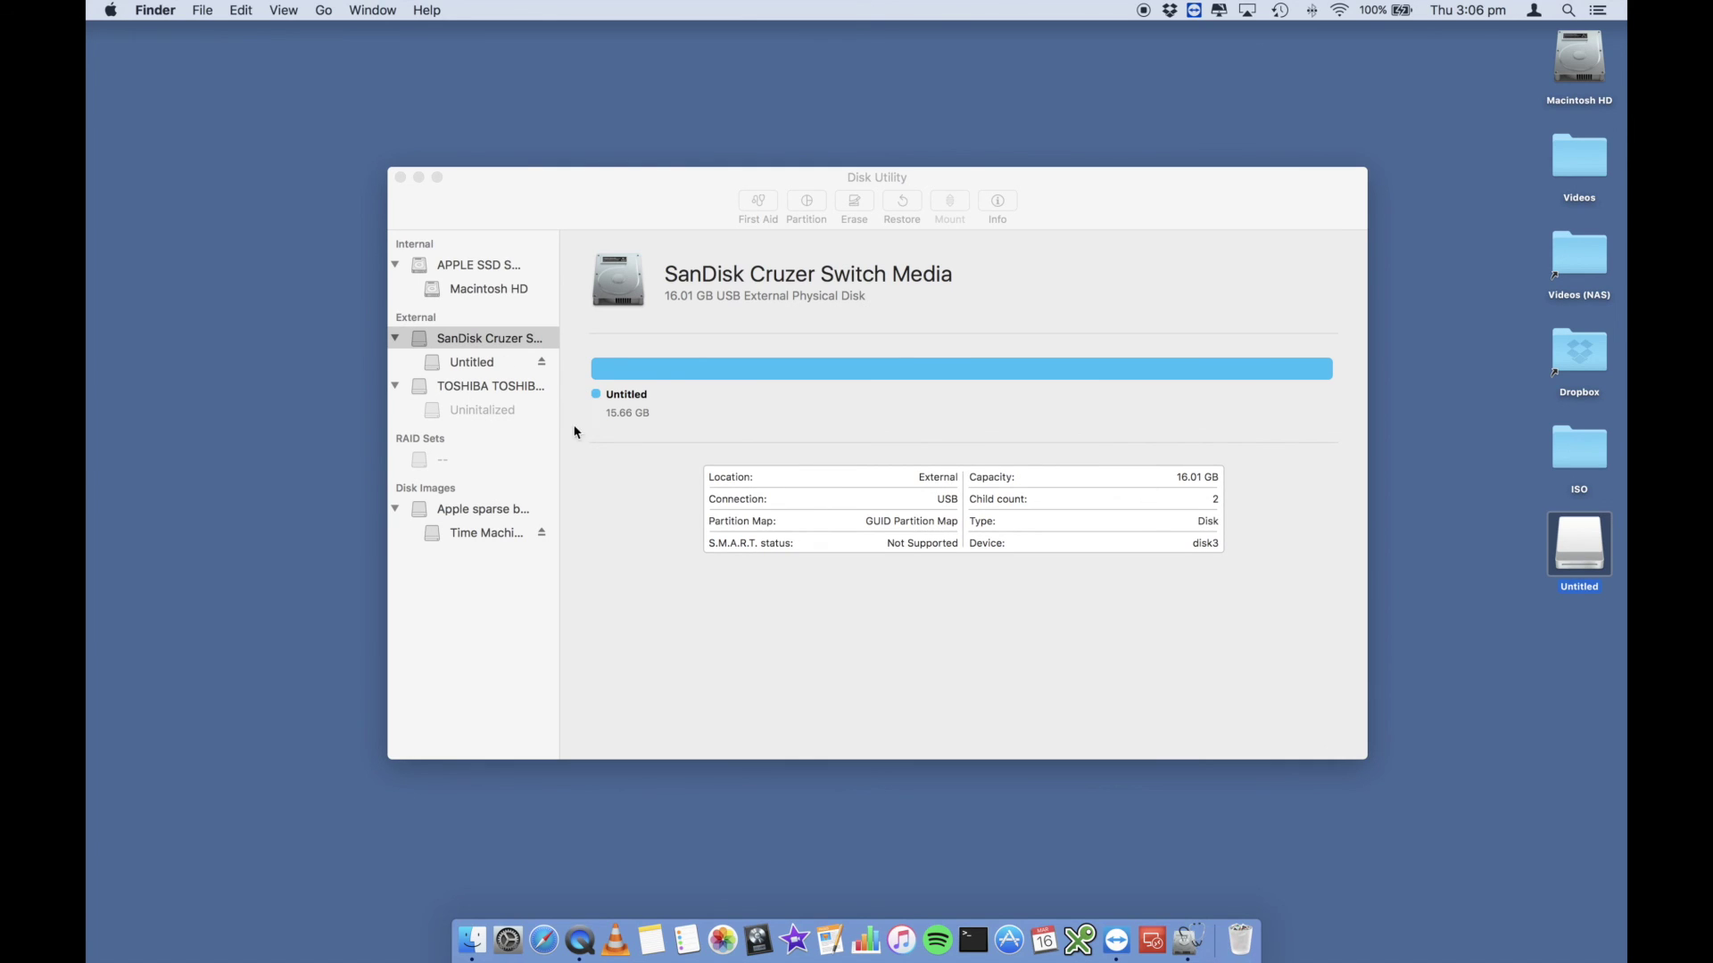
pyautogui.click(642, 475)
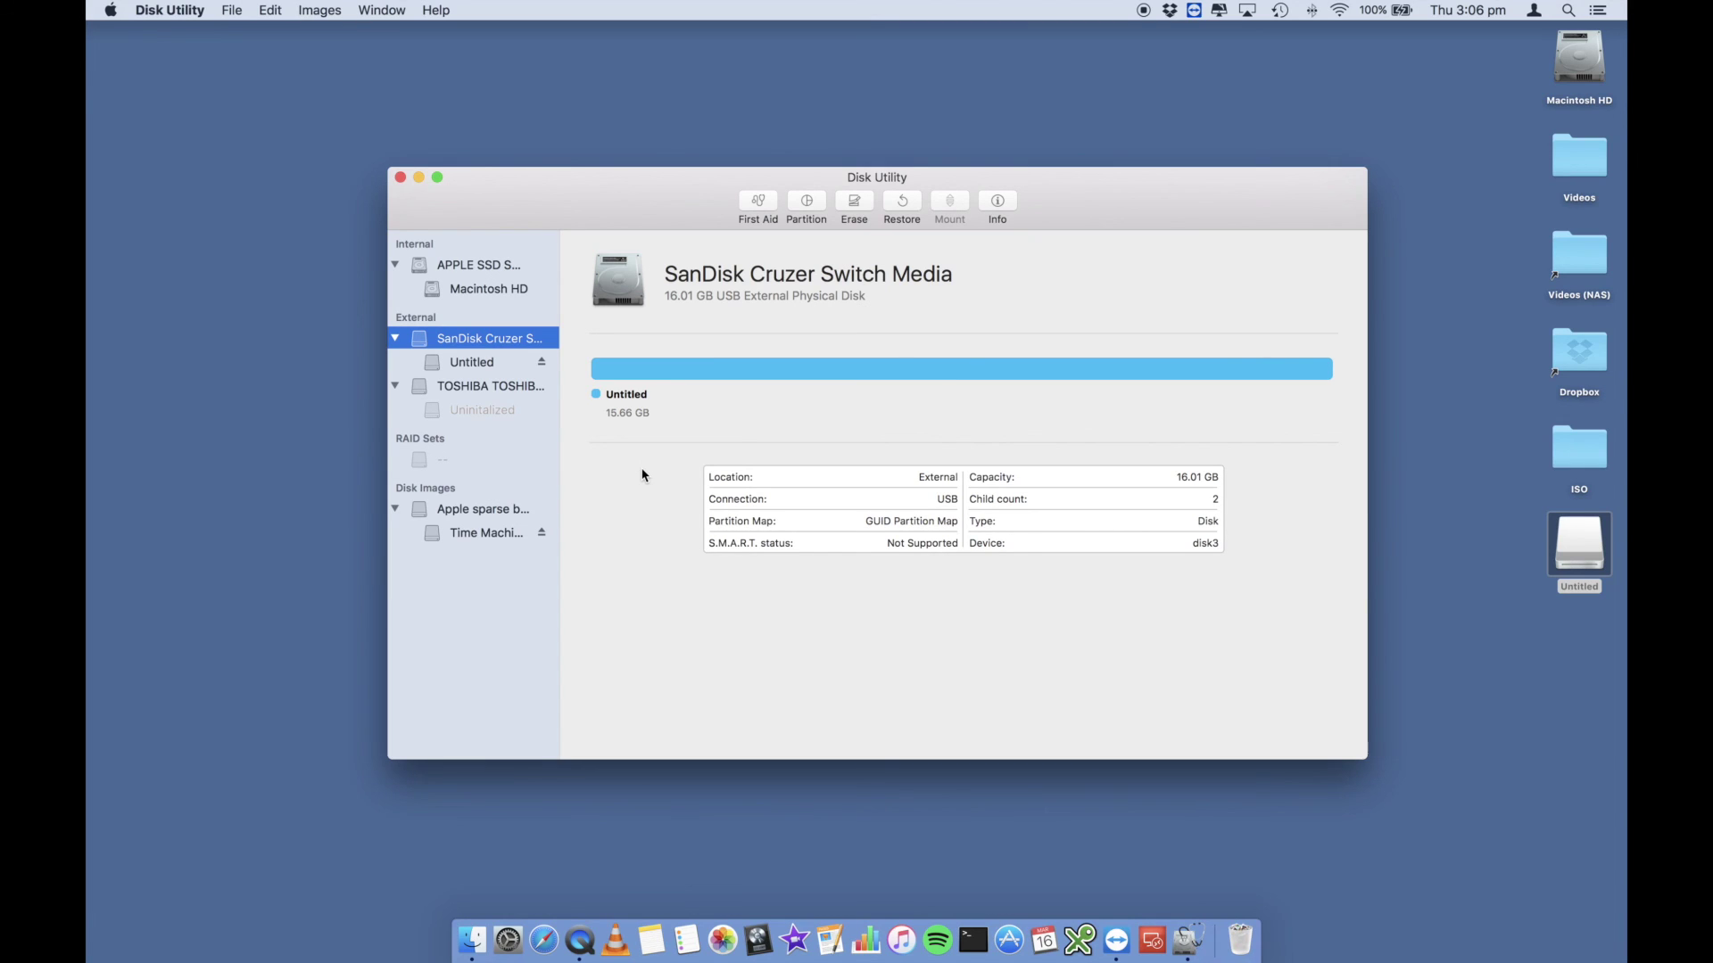